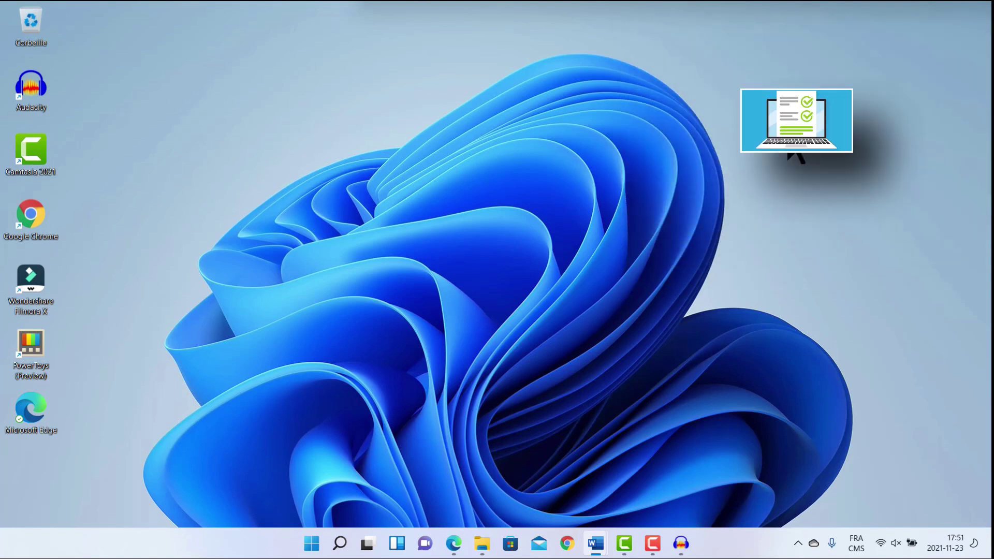
- Create a text document on the desktop with its default name, open it and move its window slightly lower
right_click(606, 218)
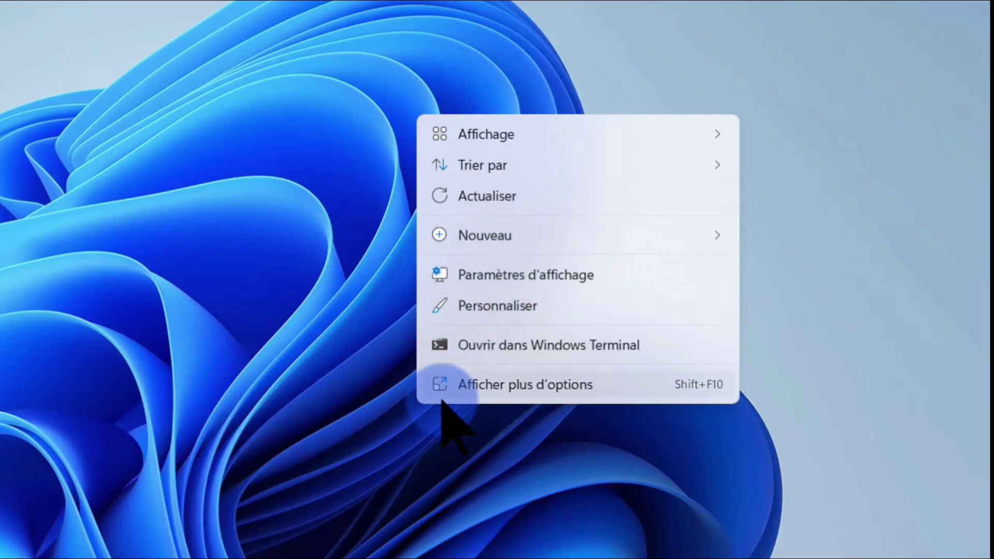
click(517, 238)
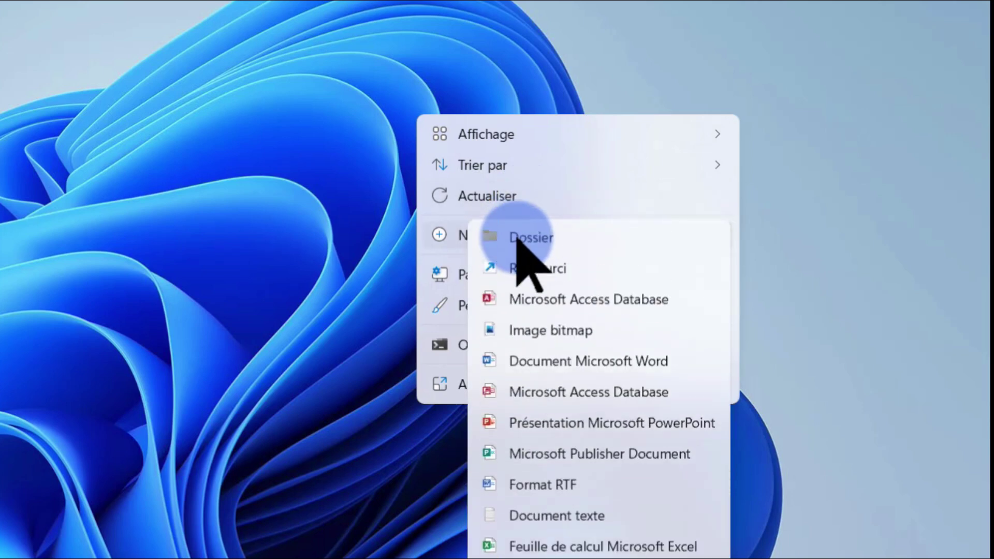
click(595, 518)
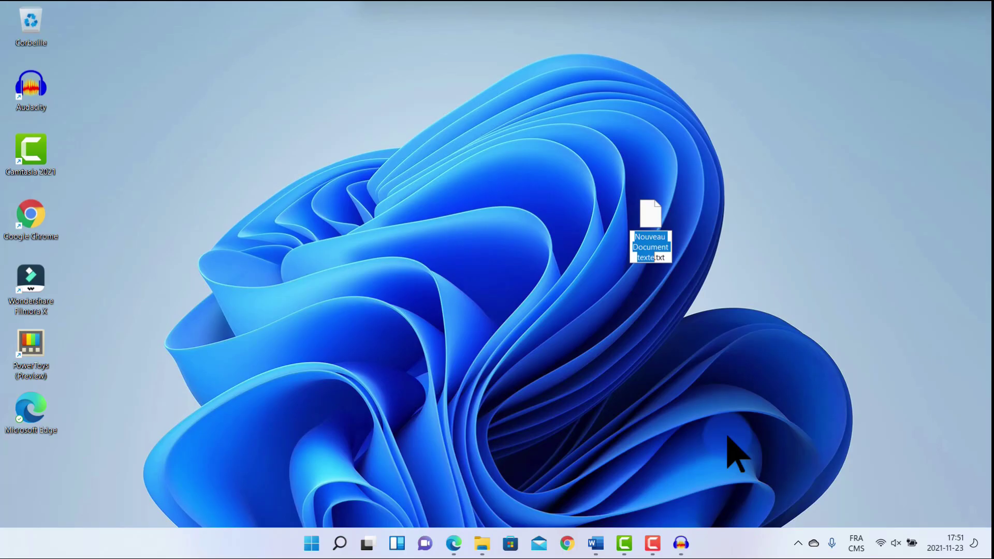
key(Return)
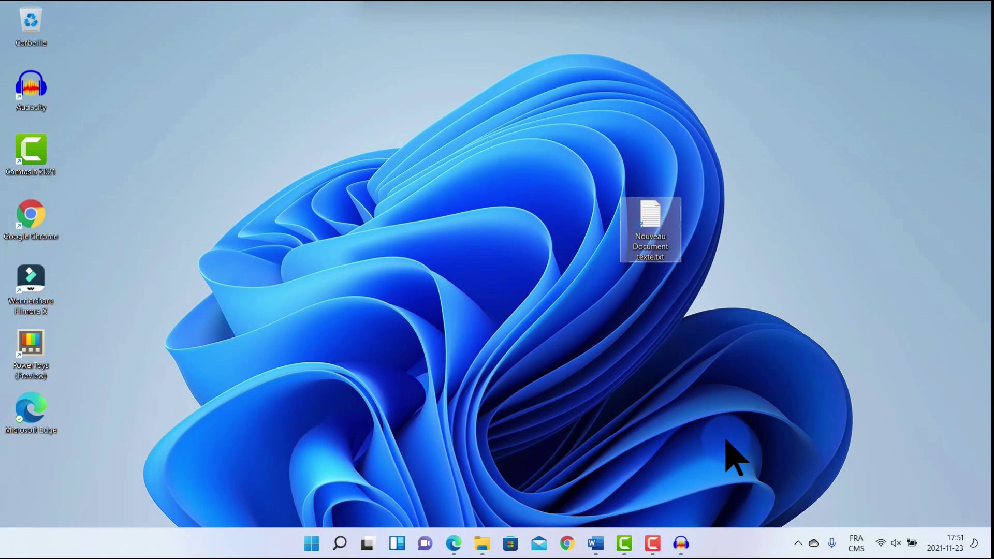
key(Return)
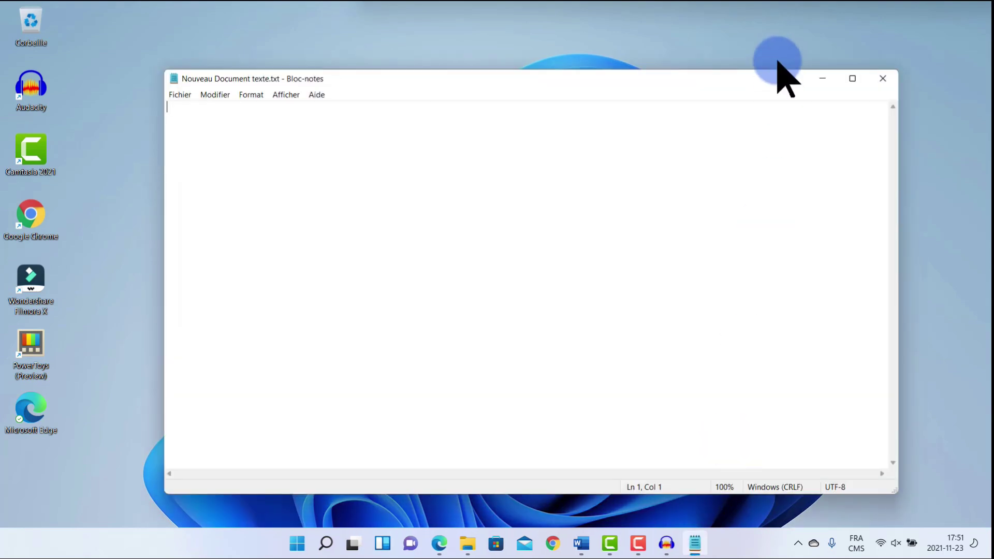
drag(752, 86, 755, 110)
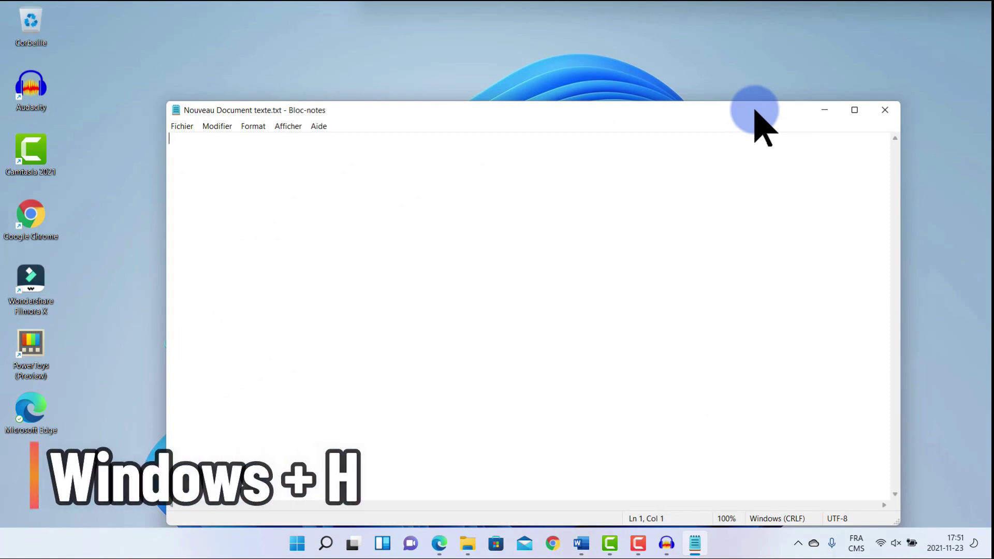
- Dictate text into the open text document with voice typing and view the voice typing settings
key(super+h)
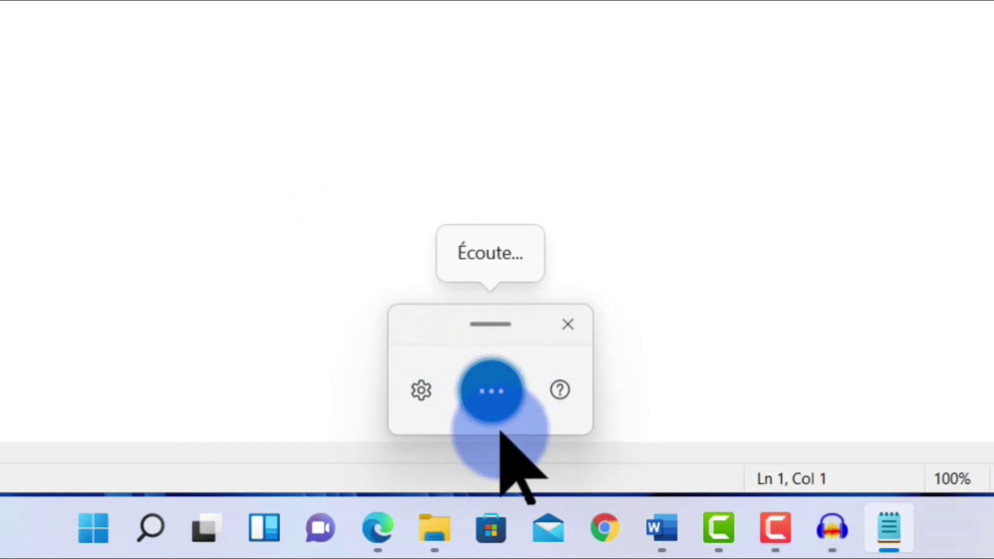
click(498, 401)
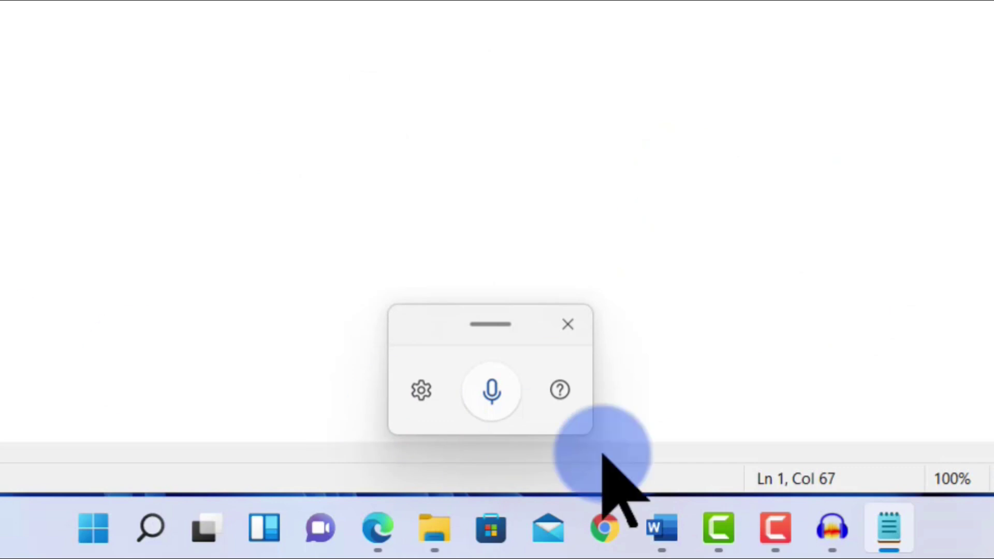
click(420, 390)
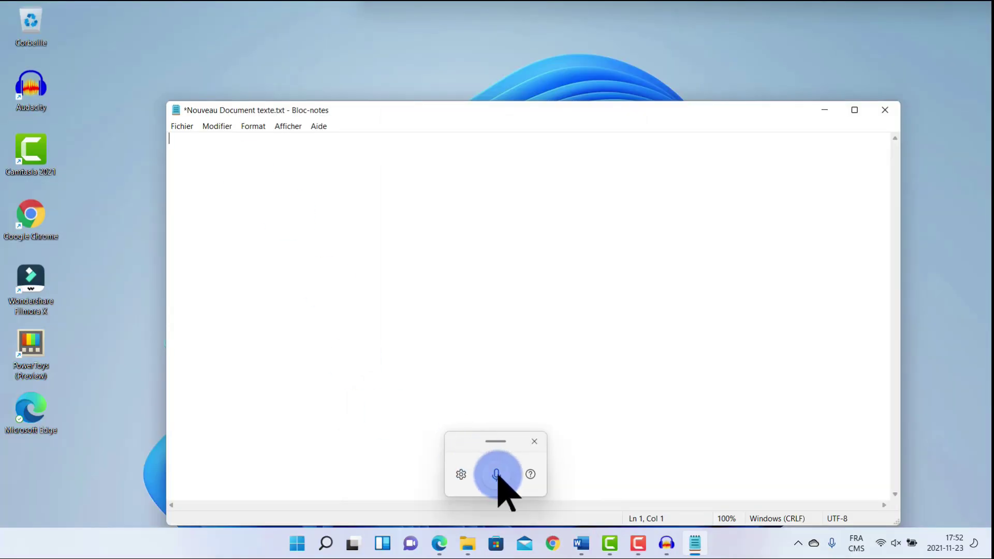
click(496, 475)
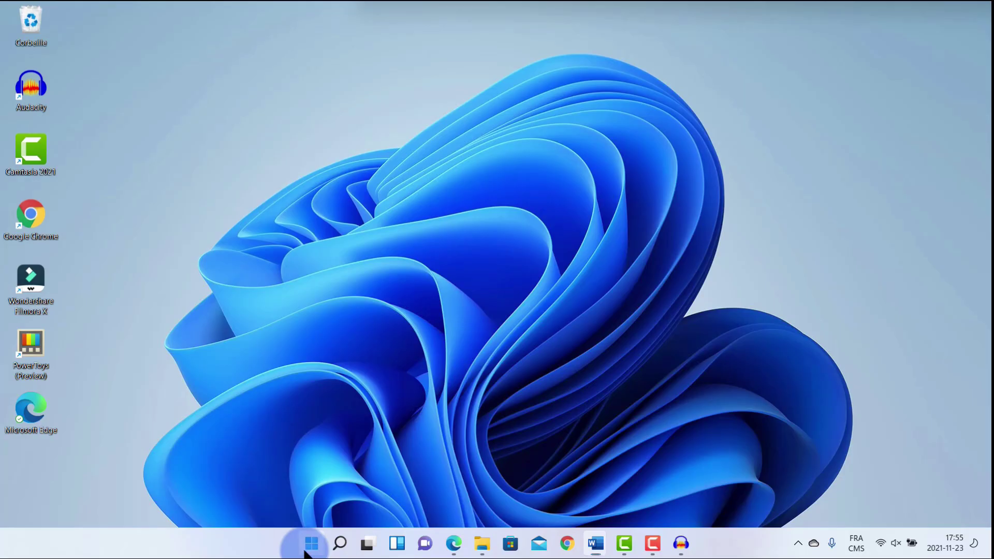
- Display the complete application list from Start and jump to the applications beginning with D
click(306, 549)
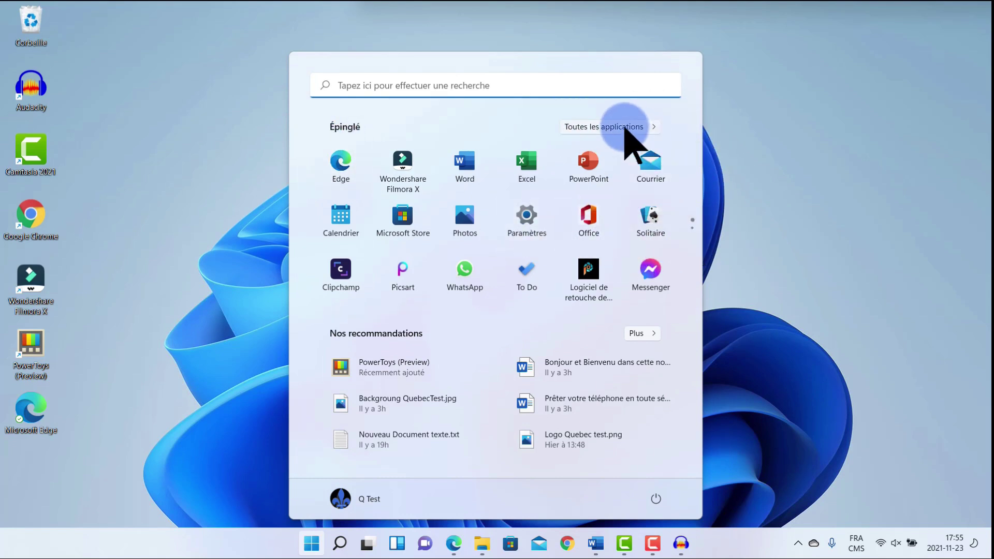
click(623, 128)
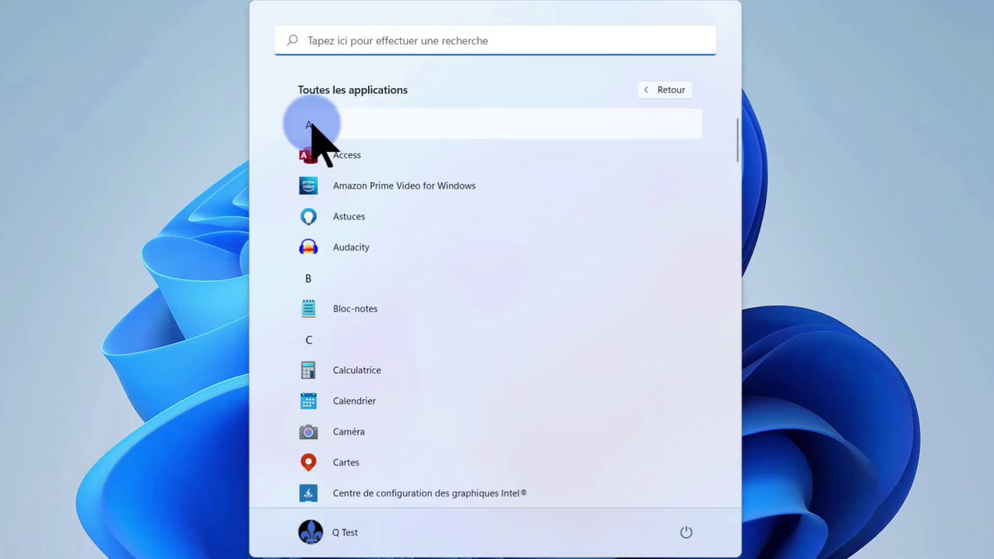
click(312, 126)
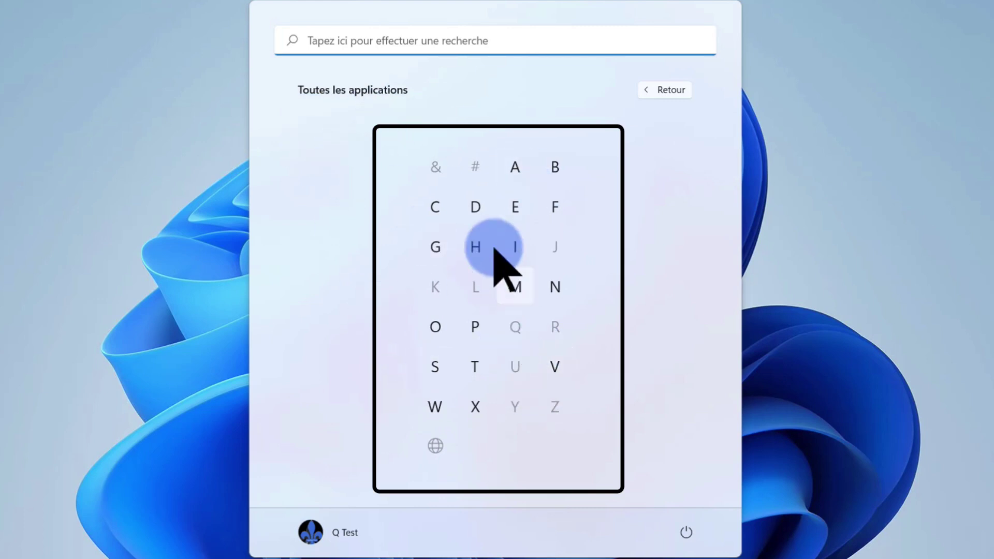
click(475, 208)
- Return to the pinned applications in Start and view the options of the signed-in user account
click(664, 90)
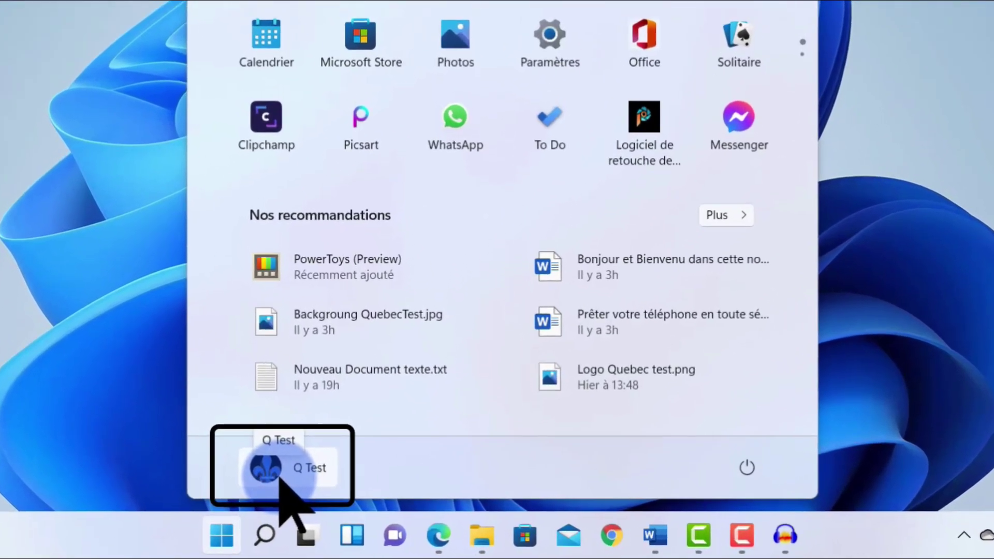
click(350, 506)
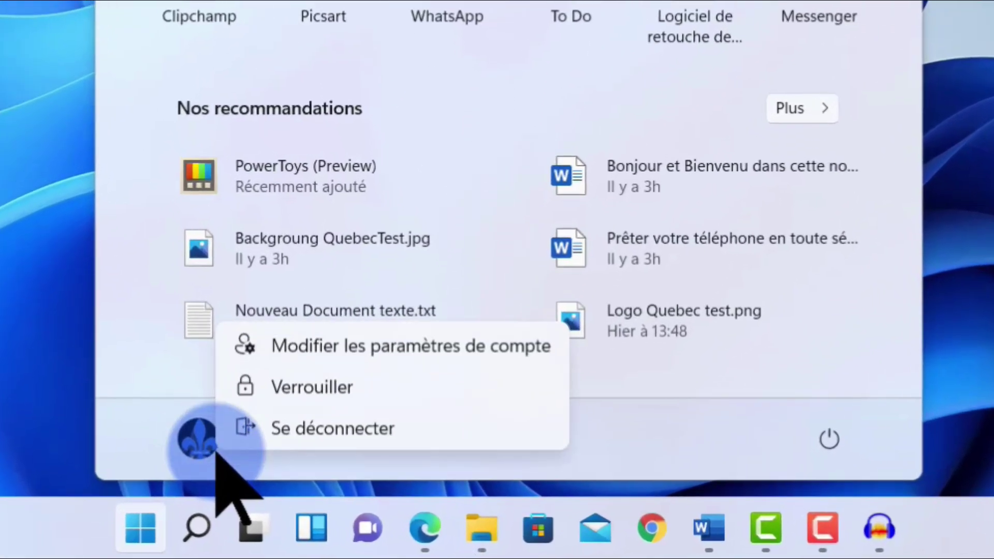
click(144, 445)
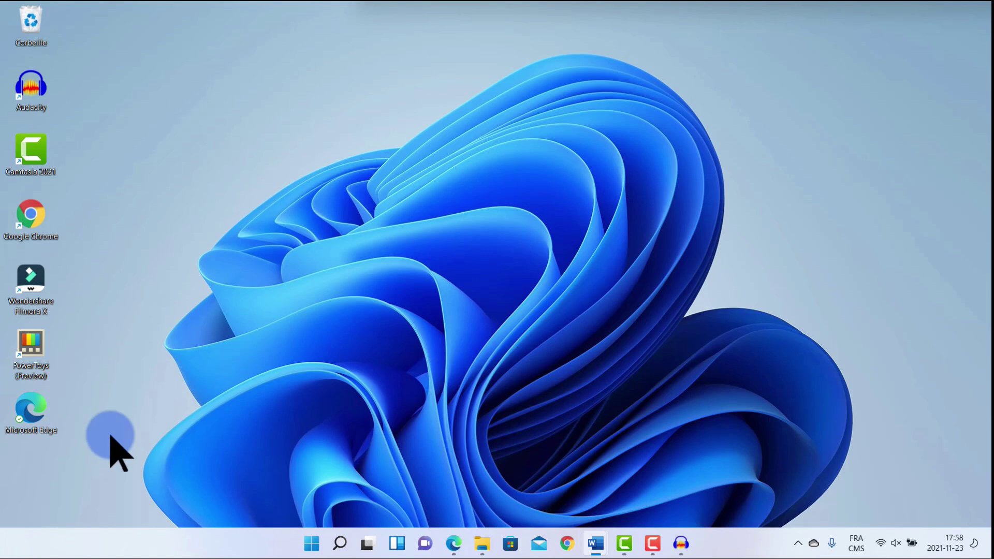
- In the taskbar settings, set the taskbar alignment to Gauche and turn on automatic hiding of the taskbar
right_click(231, 550)
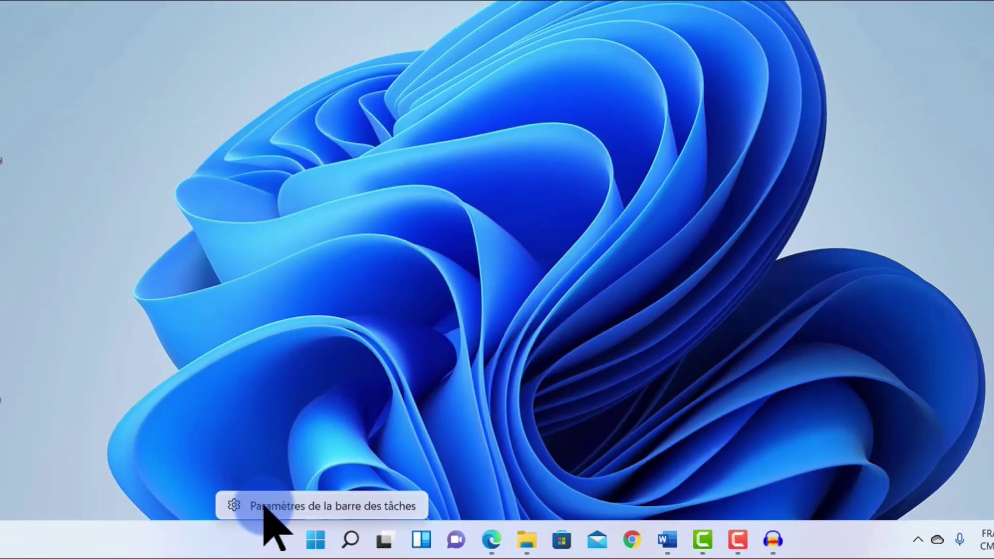
click(248, 473)
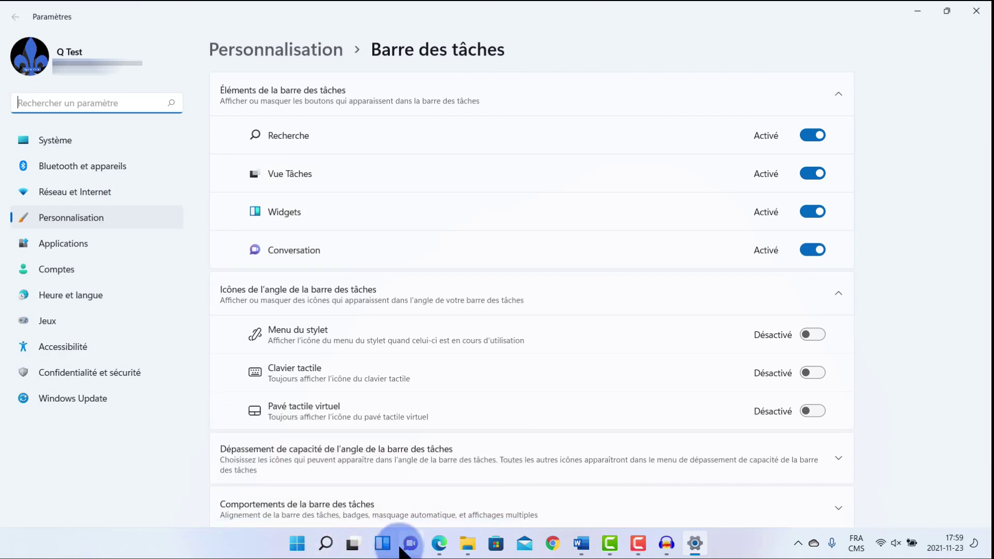
click(847, 507)
scroll(851, 388, down, 5)
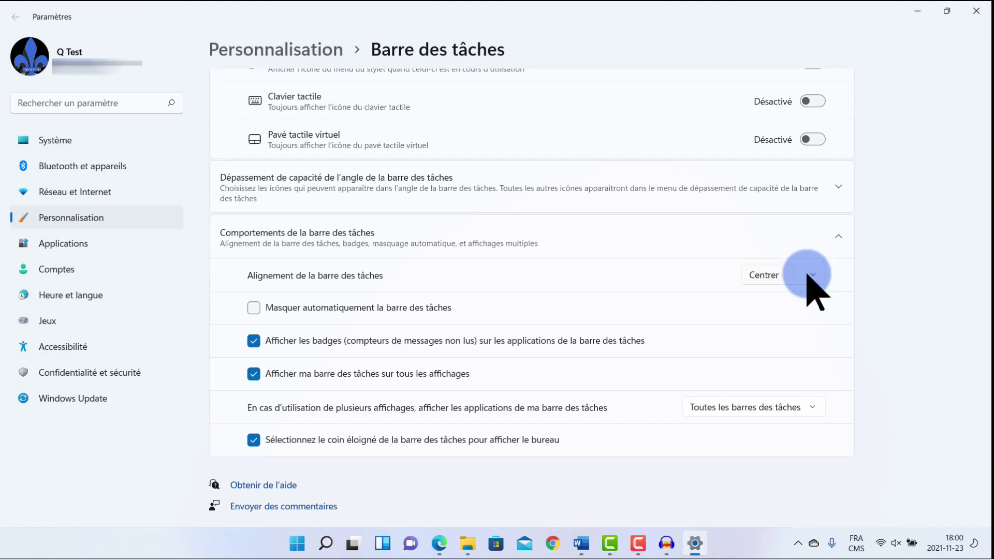
click(784, 250)
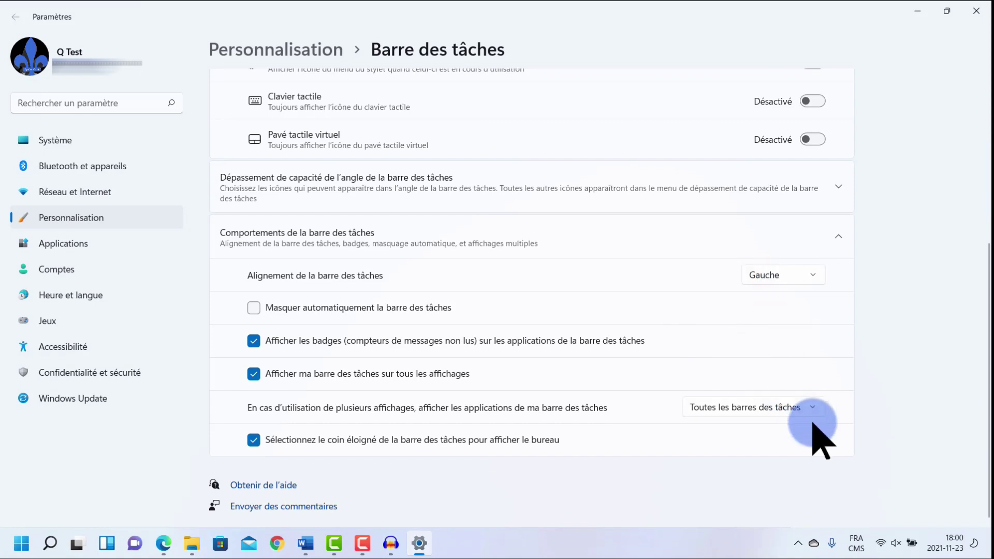
click(254, 309)
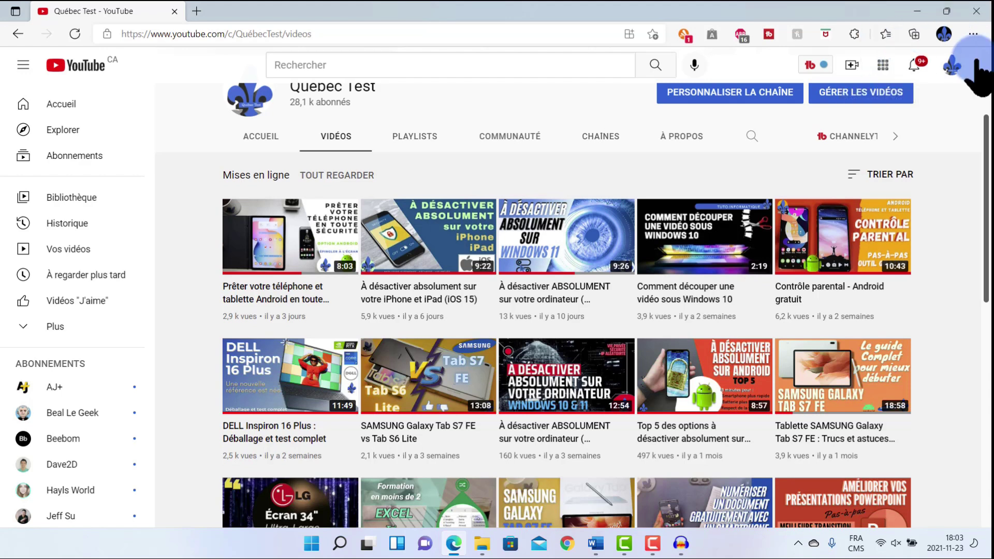
- Snap the browser to the left half of a three-window layout, with Audacity at upper right and the Miniatures folder at lower right
mouse_move(944, 11)
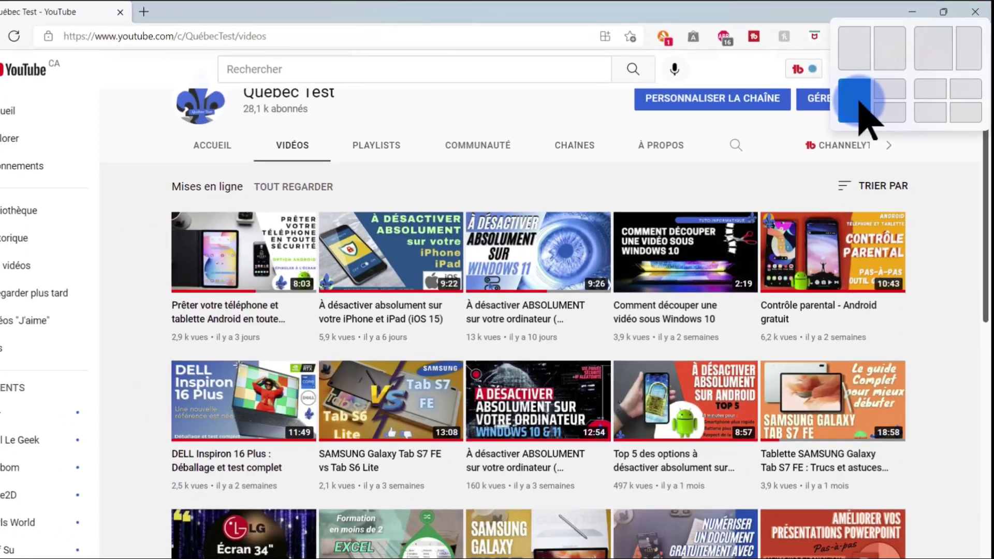
click(835, 114)
click(859, 111)
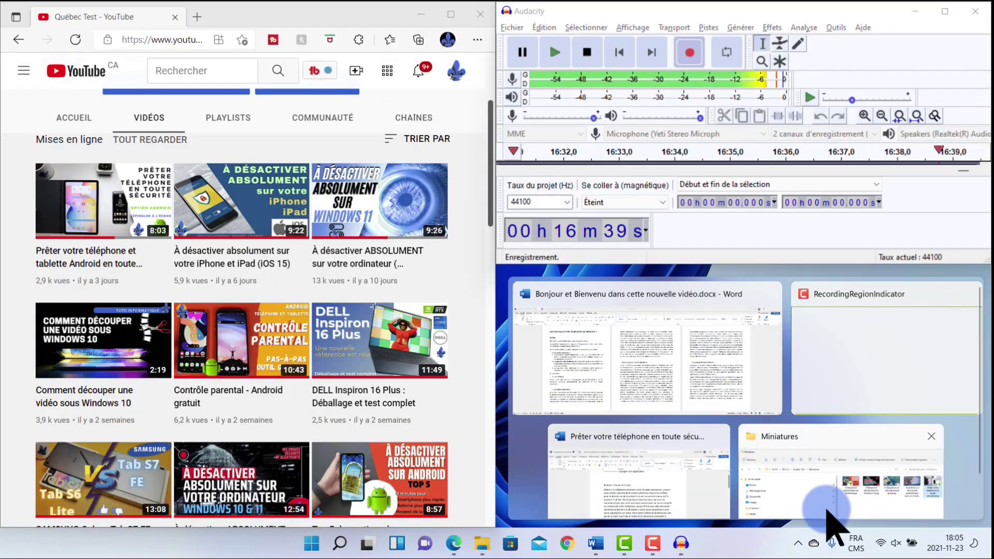
click(844, 510)
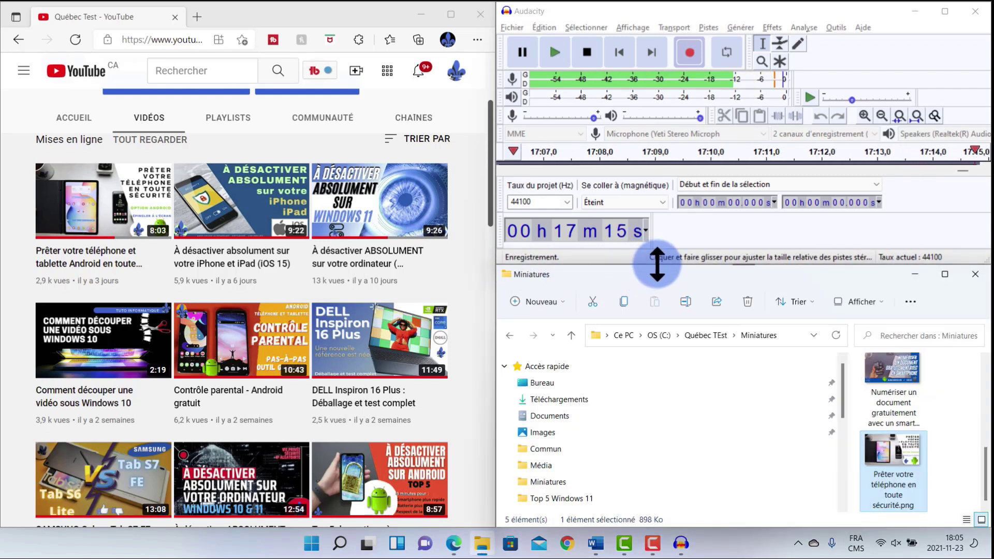
- Resize the snapped layout so the Miniatures folder window is taller and the browser column is narrower
drag(657, 265, 665, 168)
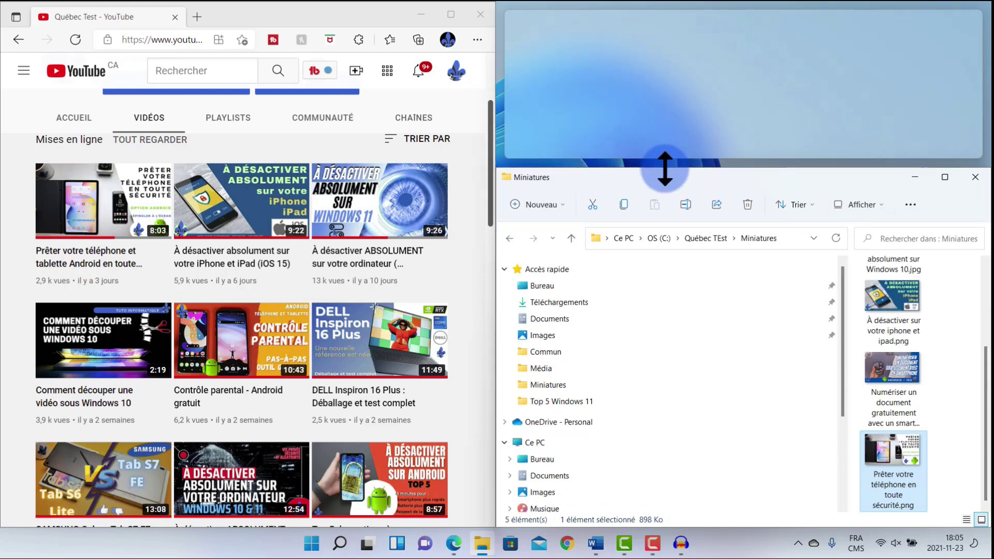
drag(495, 238, 355, 255)
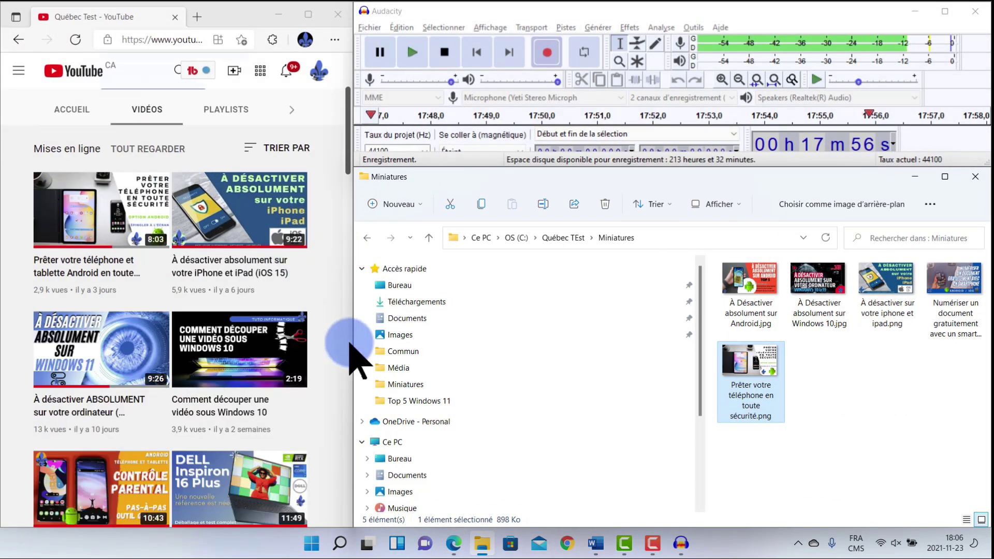
drag(350, 347, 353, 345)
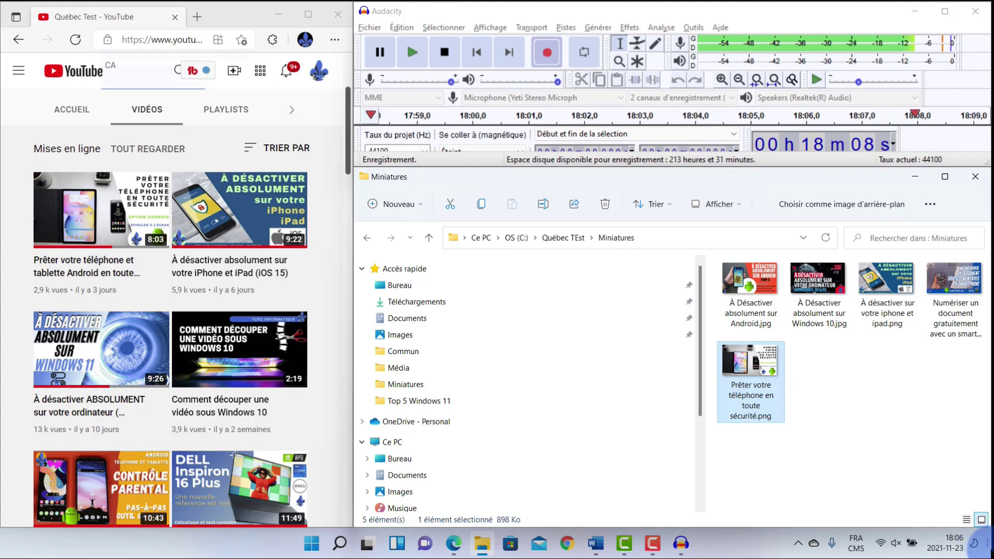
- Show the desktop and restore the snapped group of Audacity, the Miniatures folder and the browser
click(987, 538)
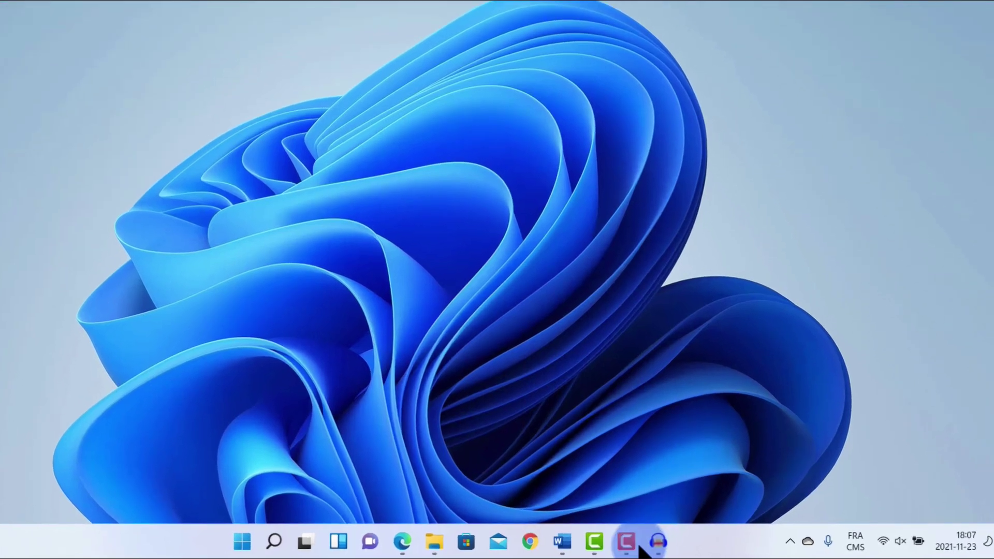
mouse_move(681, 544)
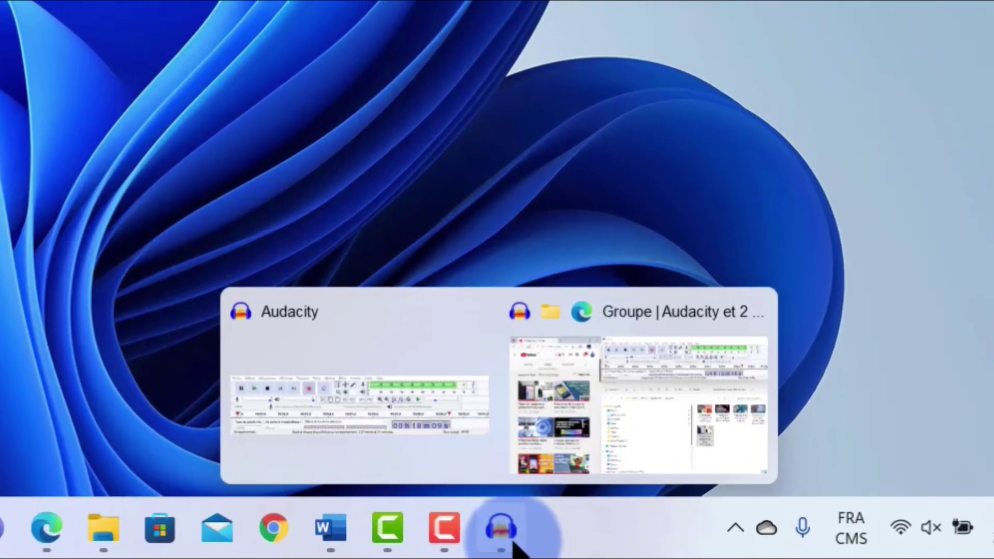
mouse_move(308, 331)
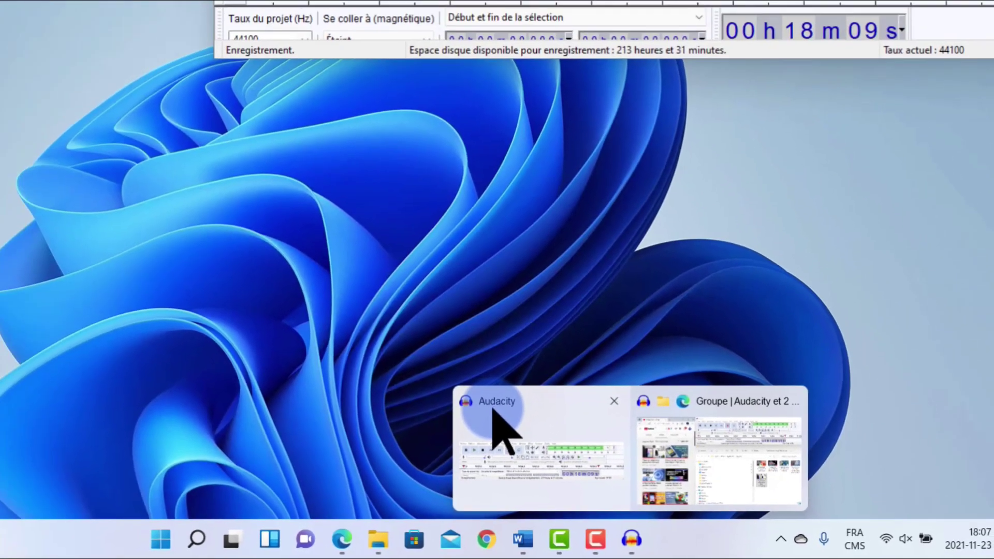
mouse_move(712, 439)
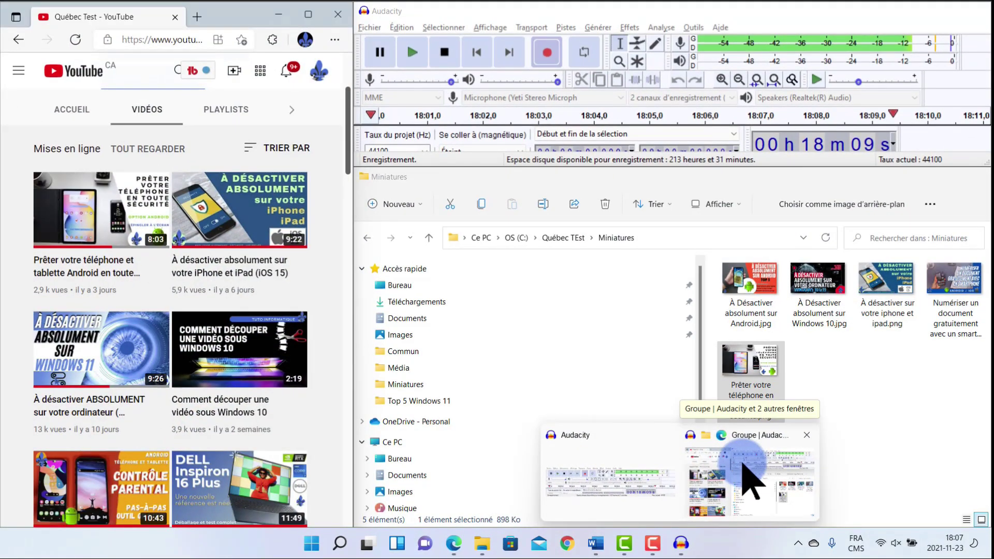
click(743, 462)
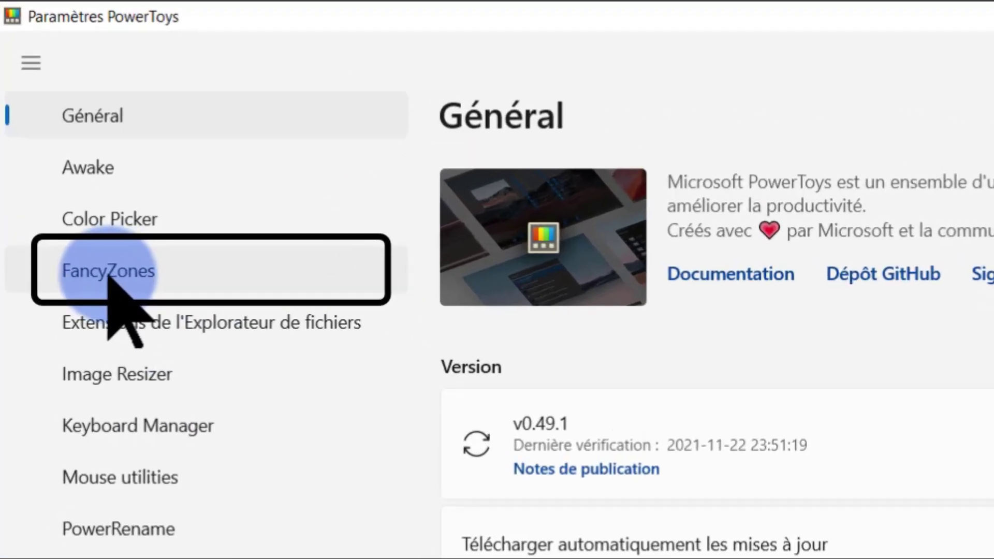
- Launch the FancyZones layout editor from the PowerToys settings and create a new custom grid layout with three columns
click(102, 274)
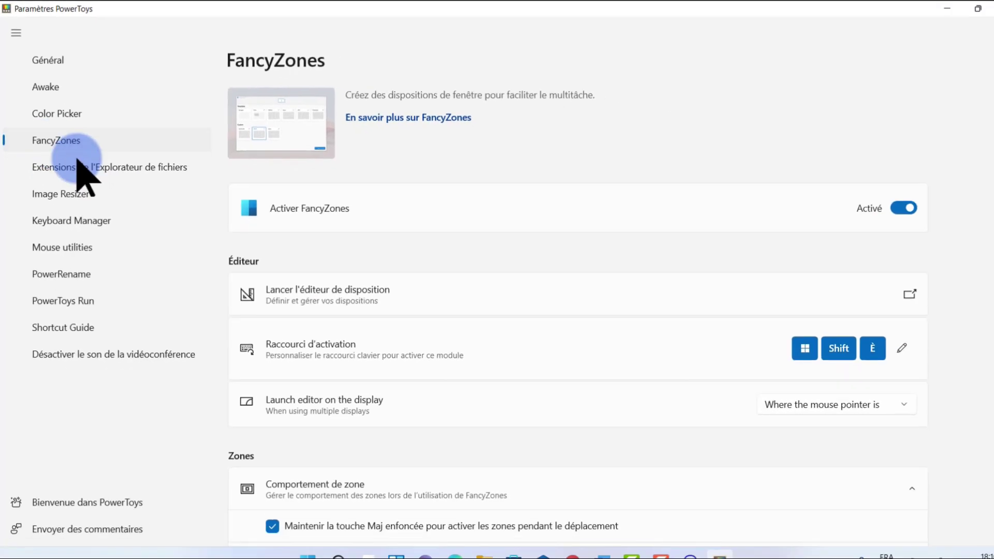
click(353, 298)
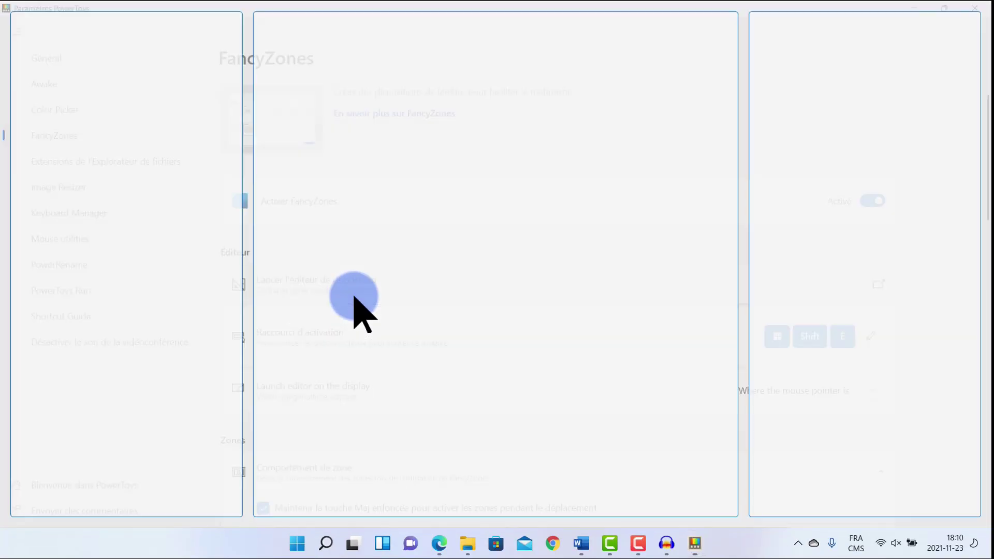
click(894, 450)
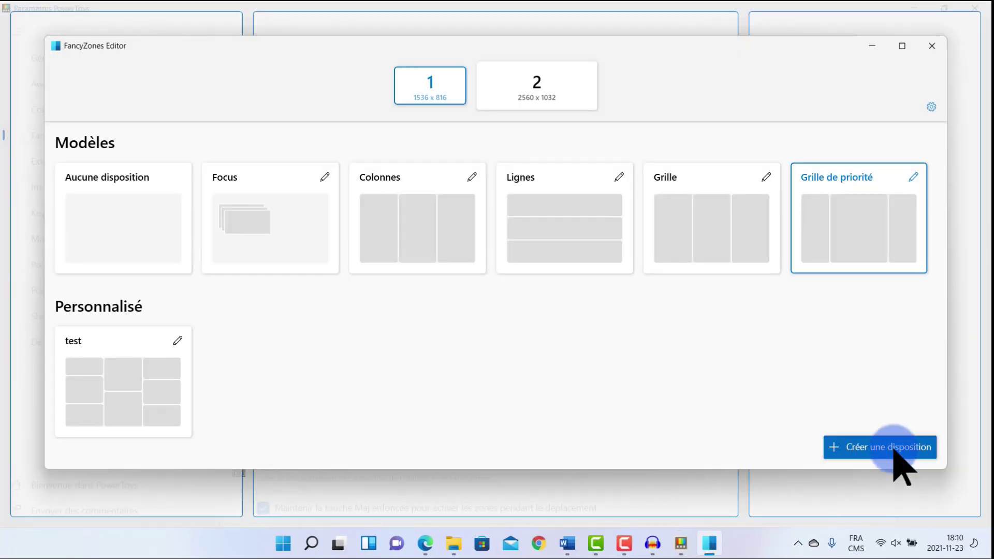
click(455, 392)
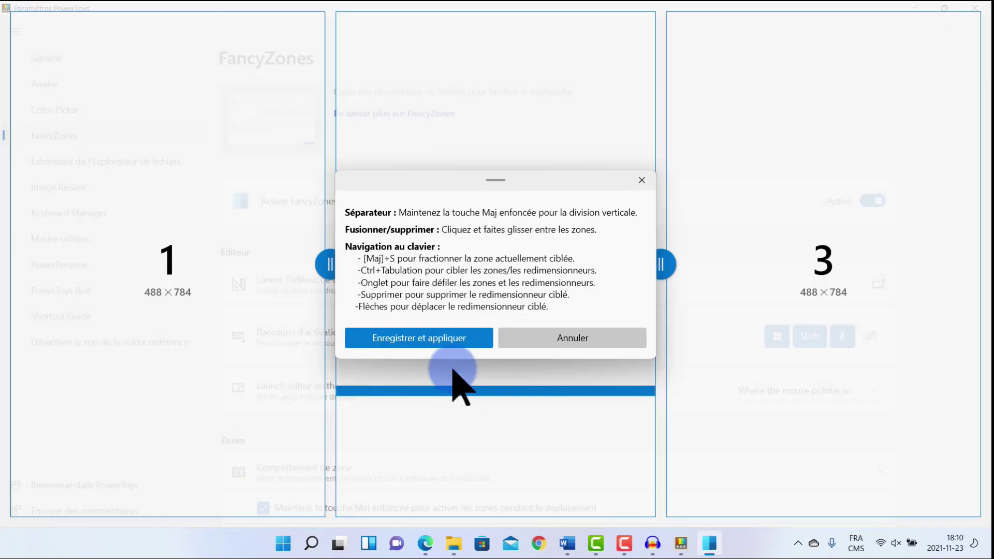
- Split the layout's outer columns horizontally at about mid-height, and move the instructions dialog higher over the middle zone
key(shift)
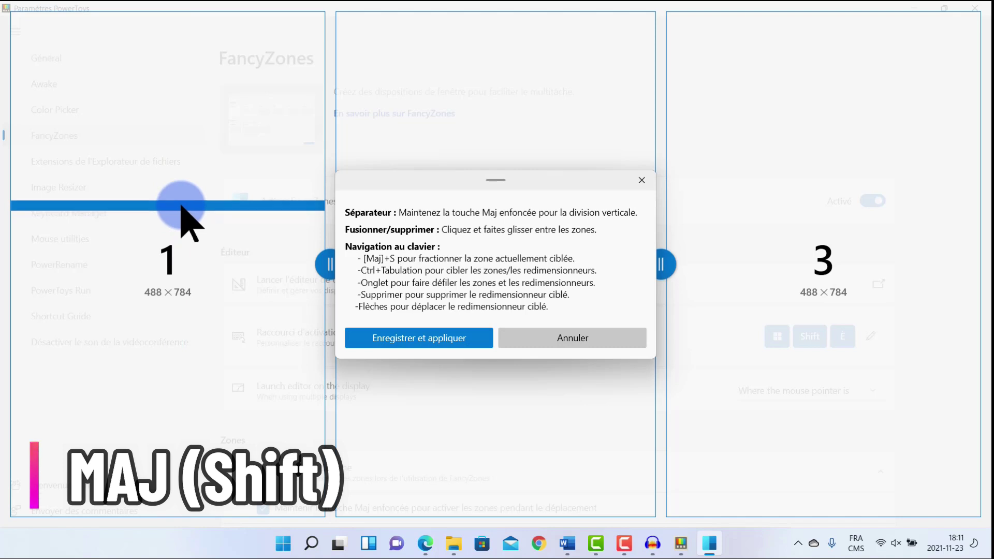
key(shift)
key(shift)
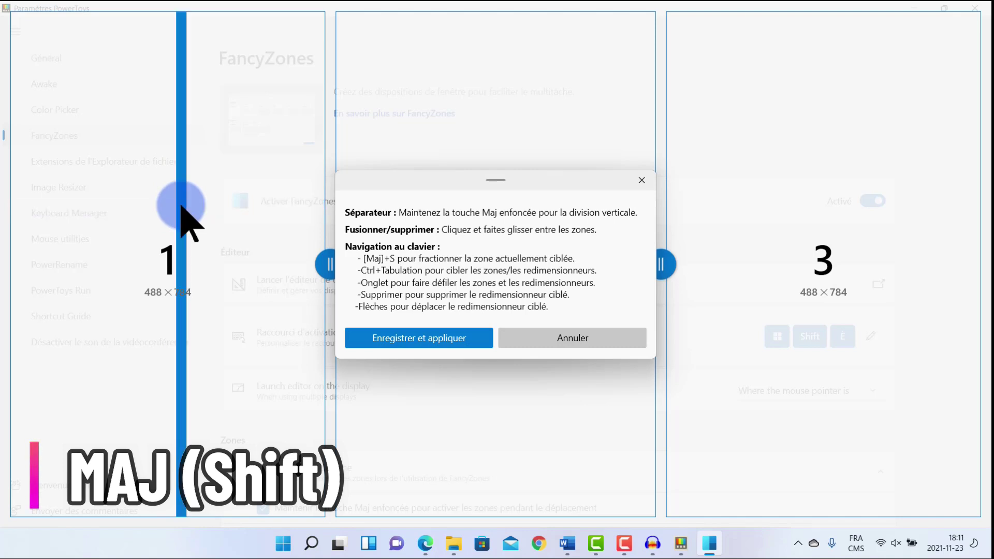
click(805, 270)
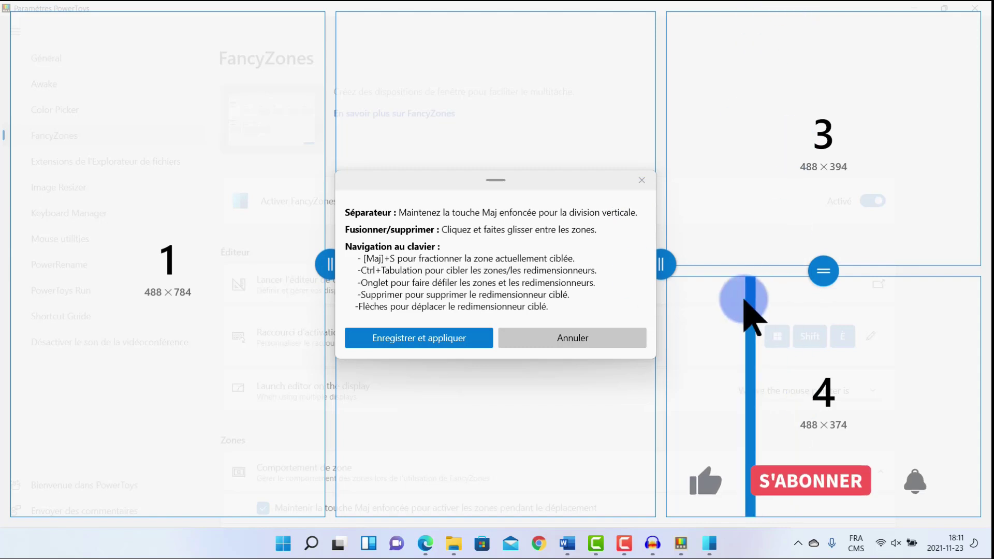
click(118, 271)
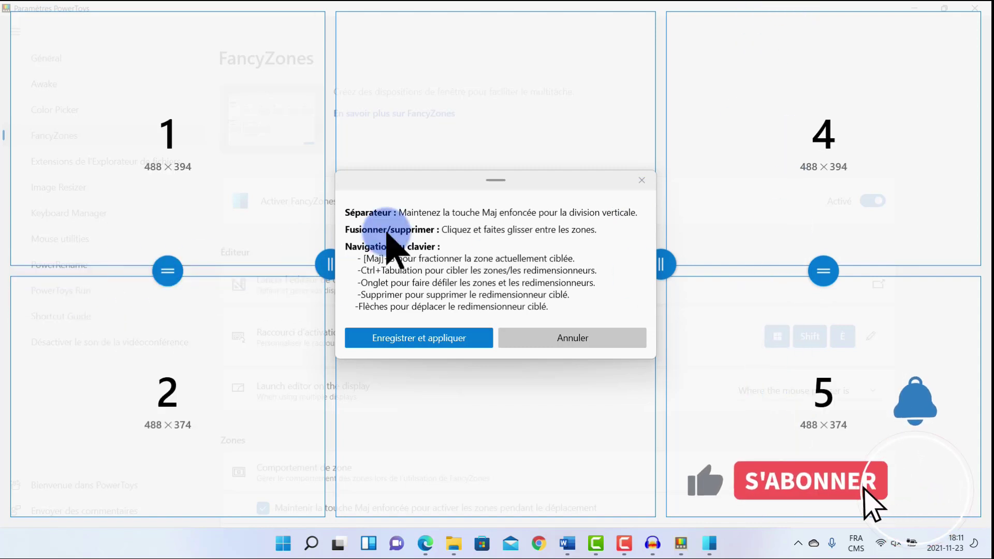
drag(533, 188, 511, 127)
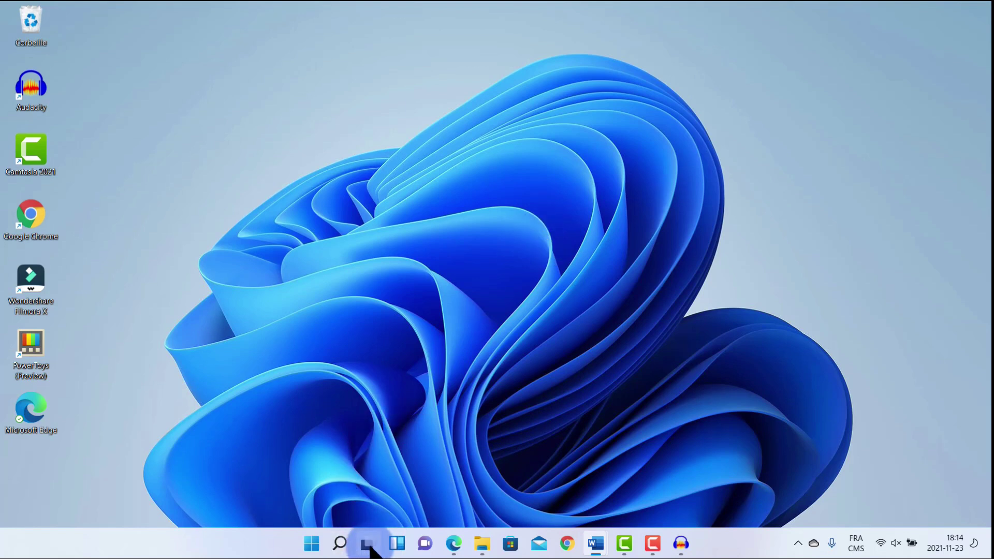
- Create two additional virtual desktops in Windows
mouse_move(370, 549)
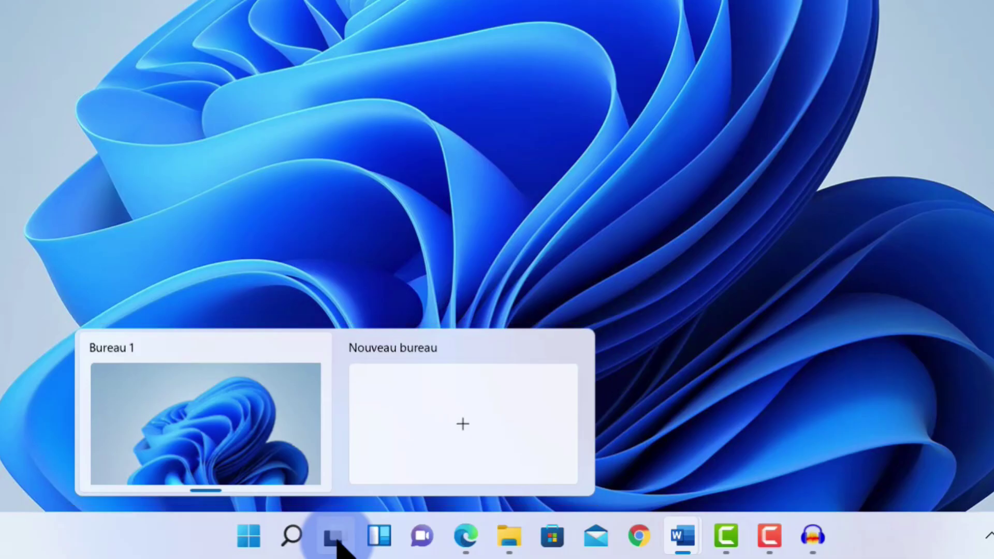
click(413, 404)
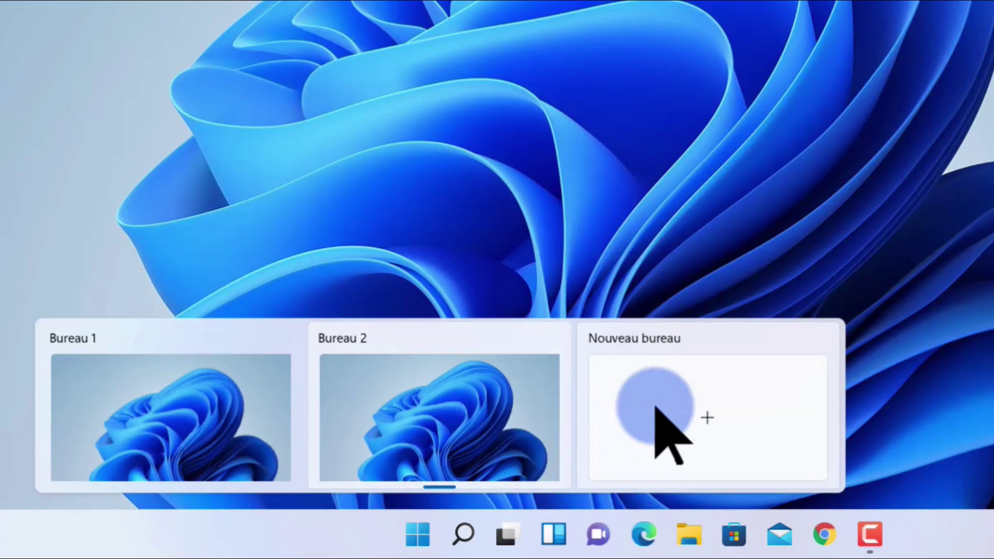
click(655, 407)
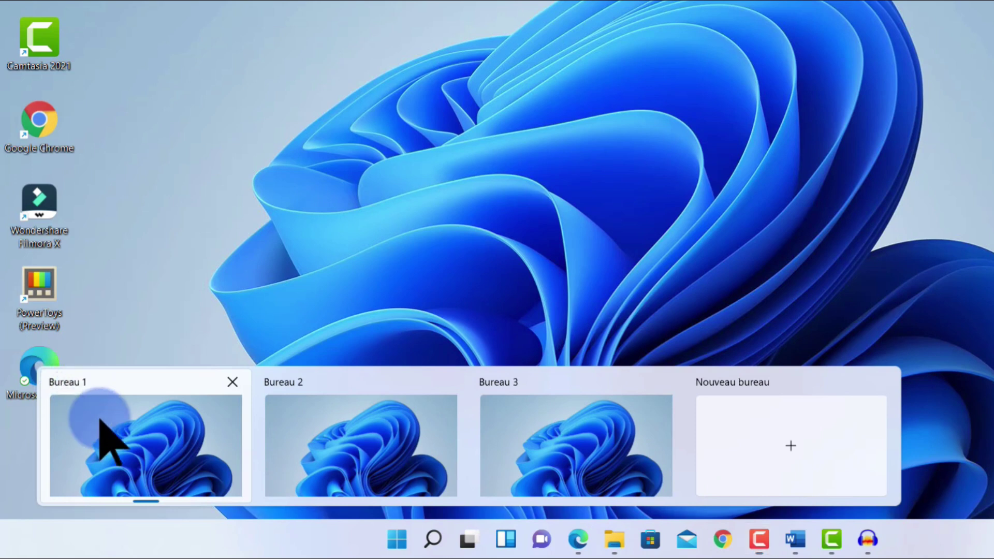
- Rename the first virtual desktop as Personnel and the second one as Prof
right_click(100, 420)
click(189, 324)
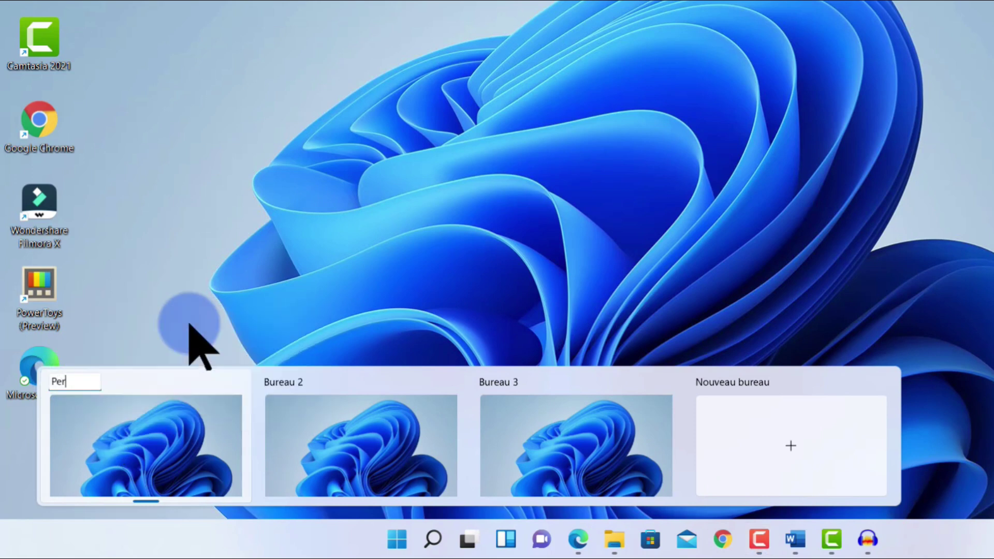
right_click(308, 420)
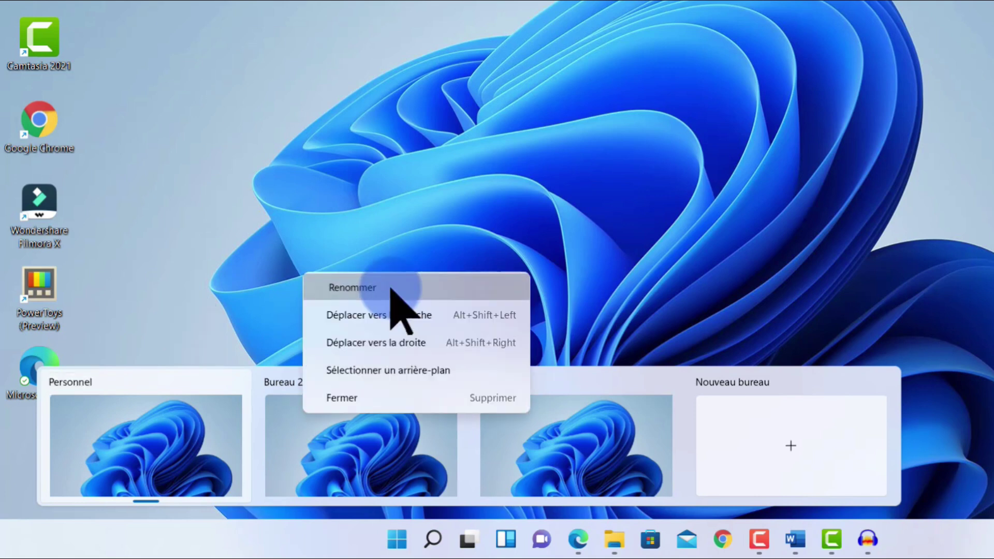
click(389, 289)
text(Prof)
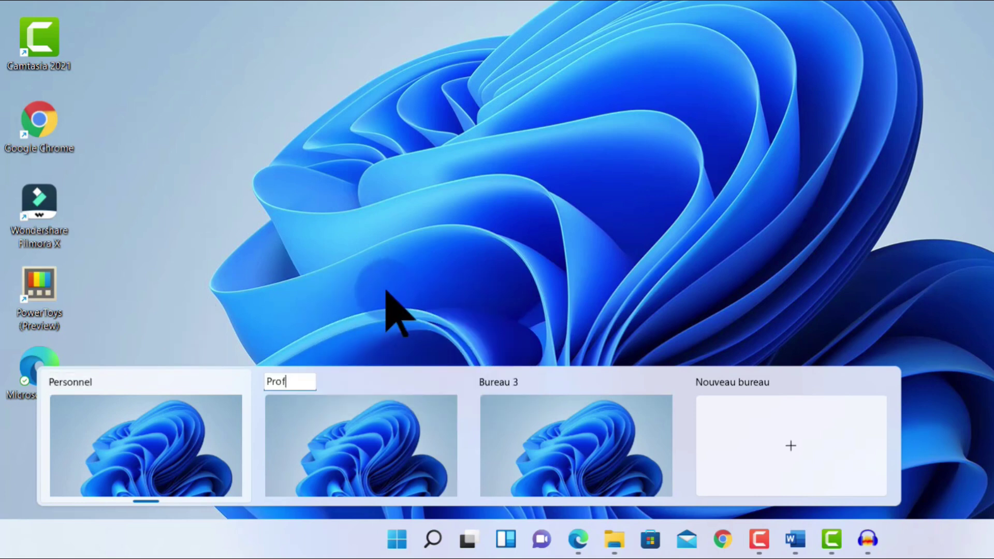
- Switch to the third virtual desktop and rename it Québec Test
click(520, 413)
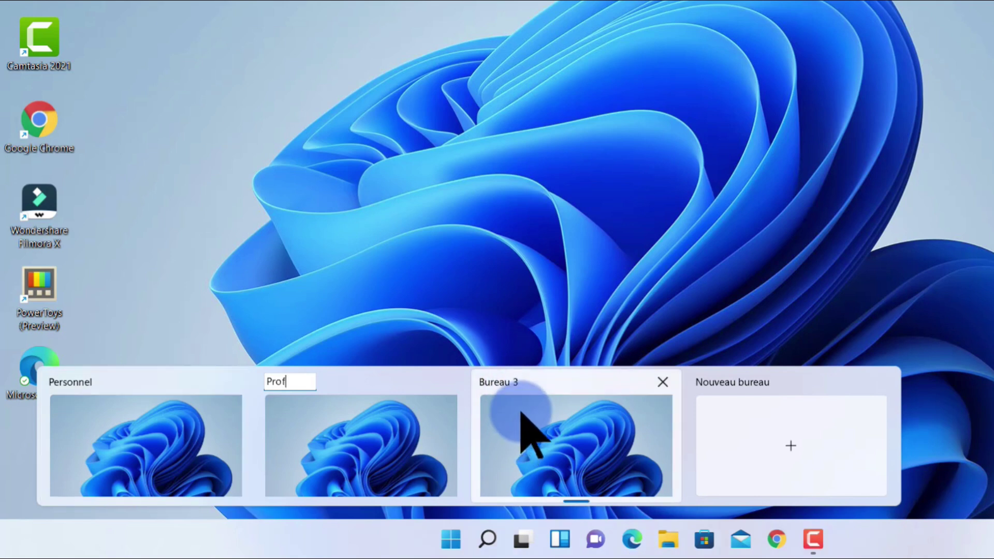
right_click(520, 413)
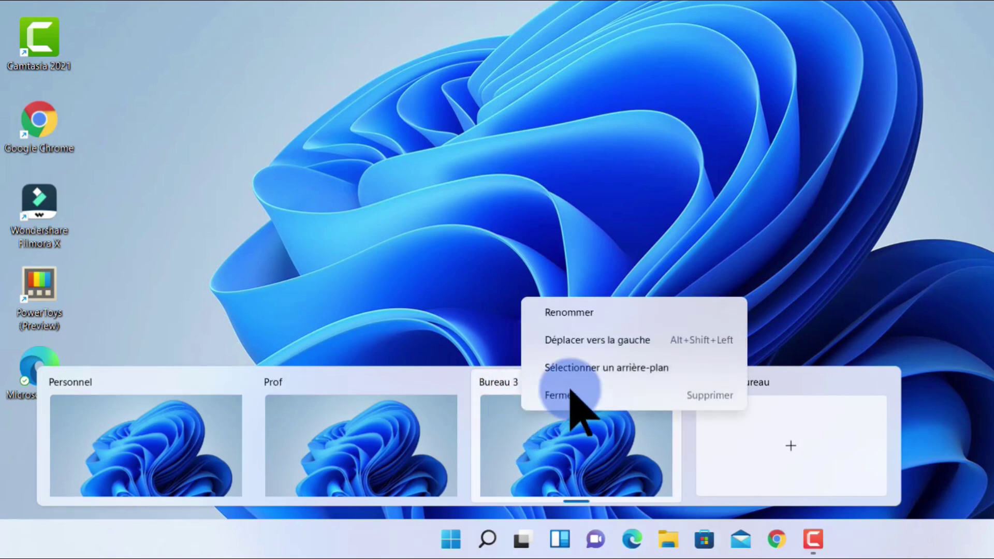
click(619, 311)
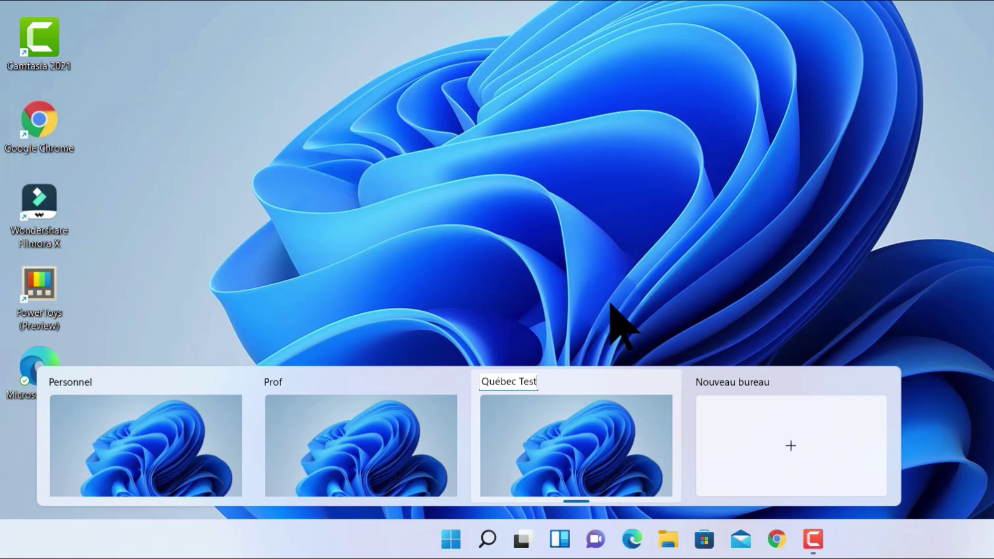
click(611, 305)
- Set the Prof desktop's background to the dark version of the blue Windows 11 flower image, and close the settings
click(524, 540)
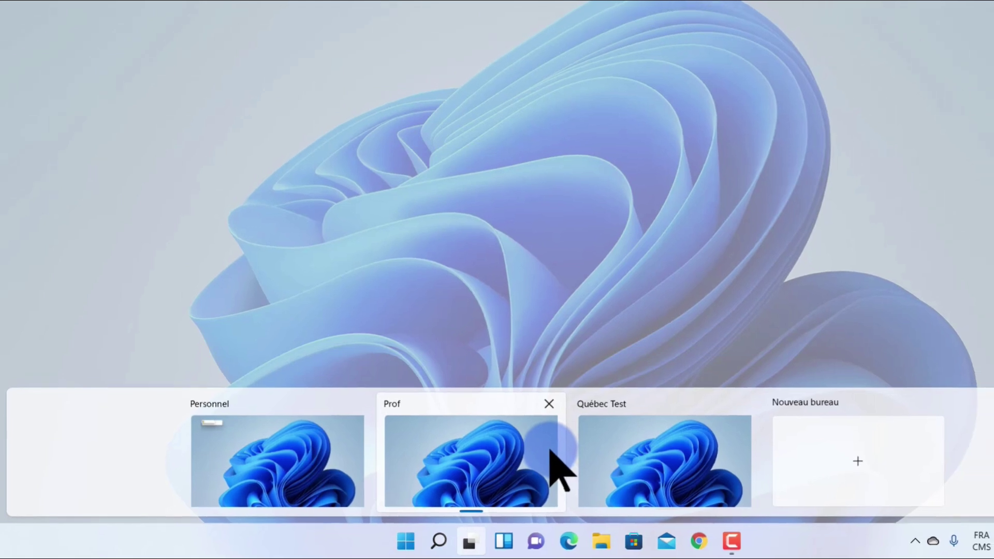
mouse_move(328, 459)
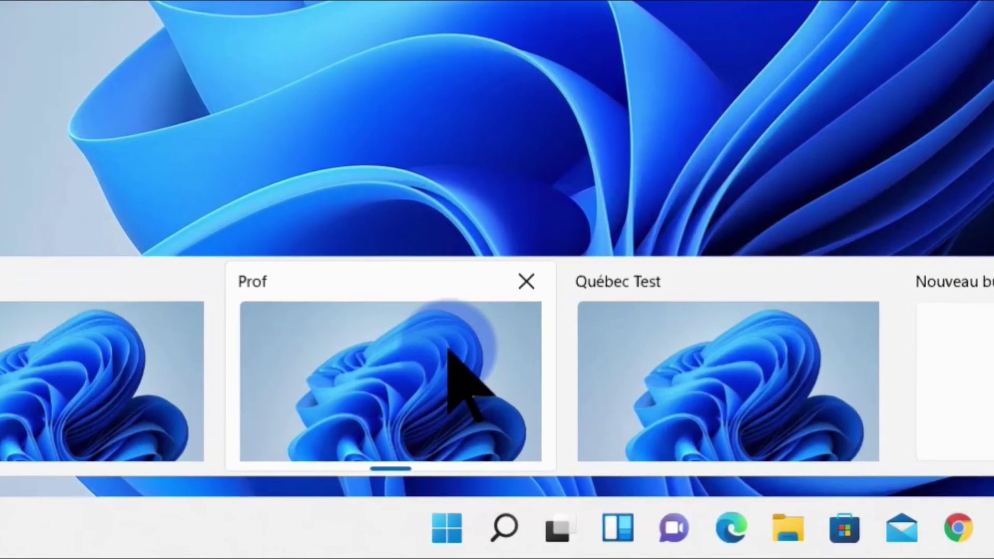
right_click(448, 349)
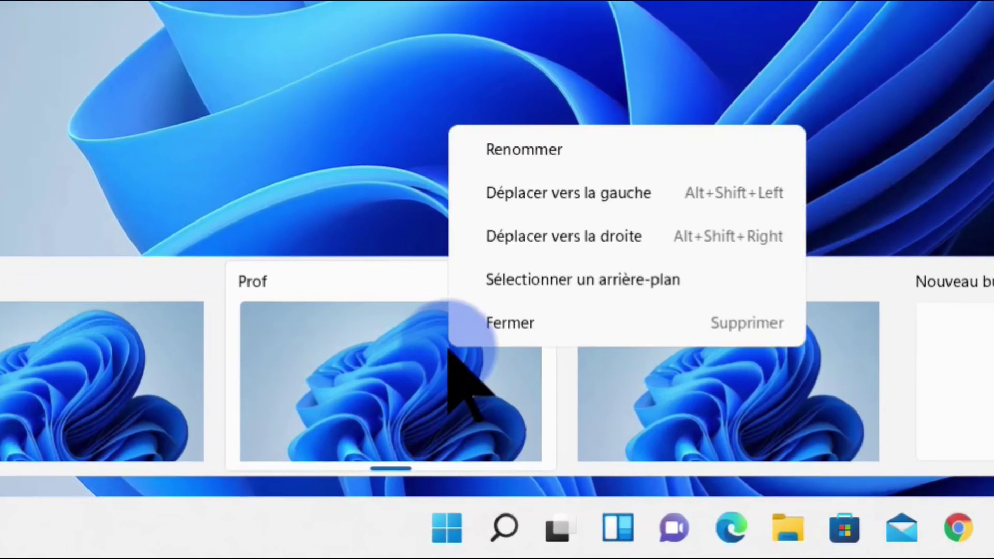
click(512, 322)
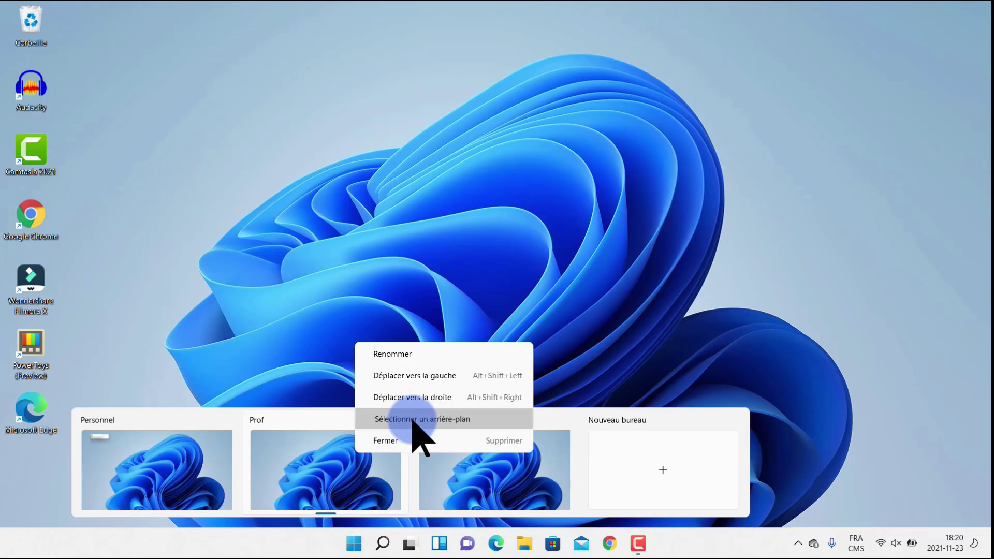
click(562, 280)
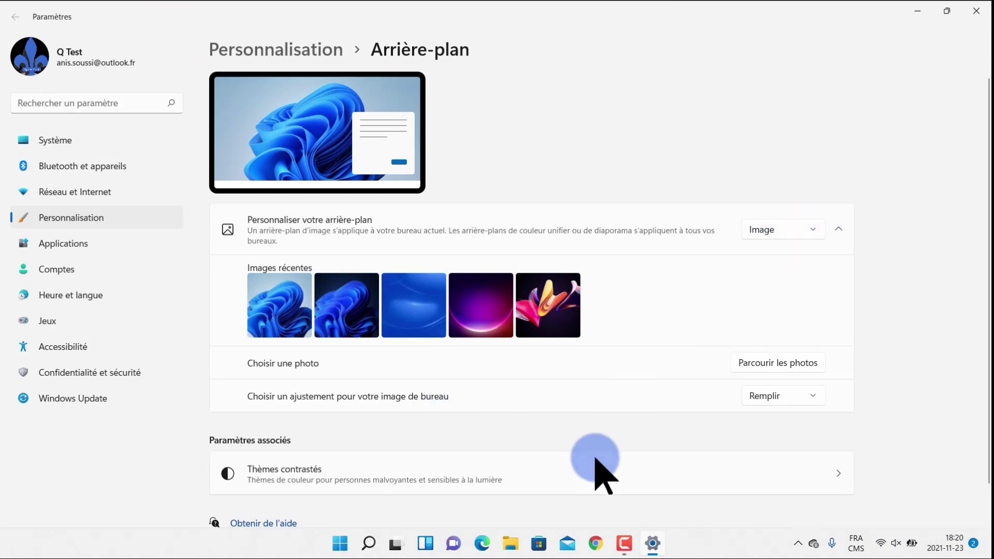
click(349, 299)
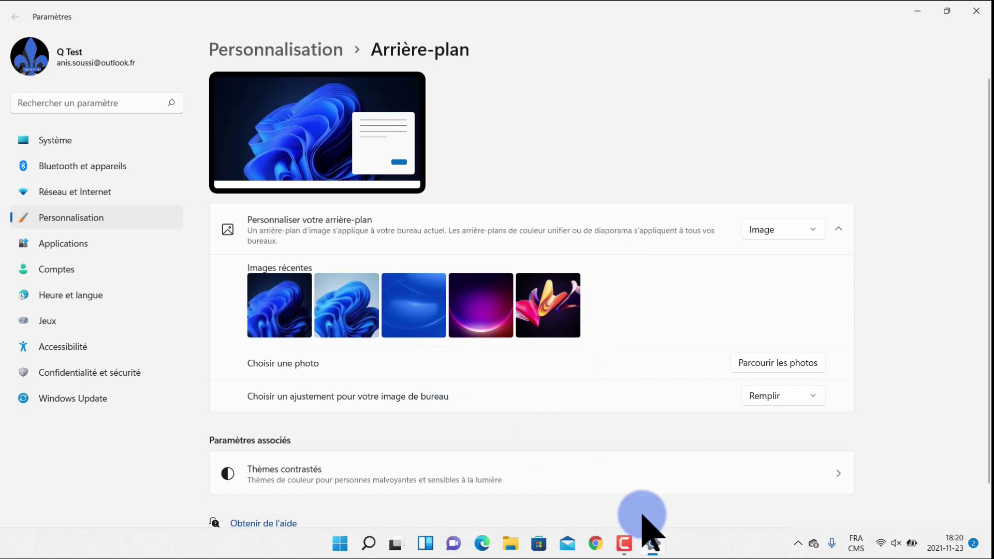
click(975, 11)
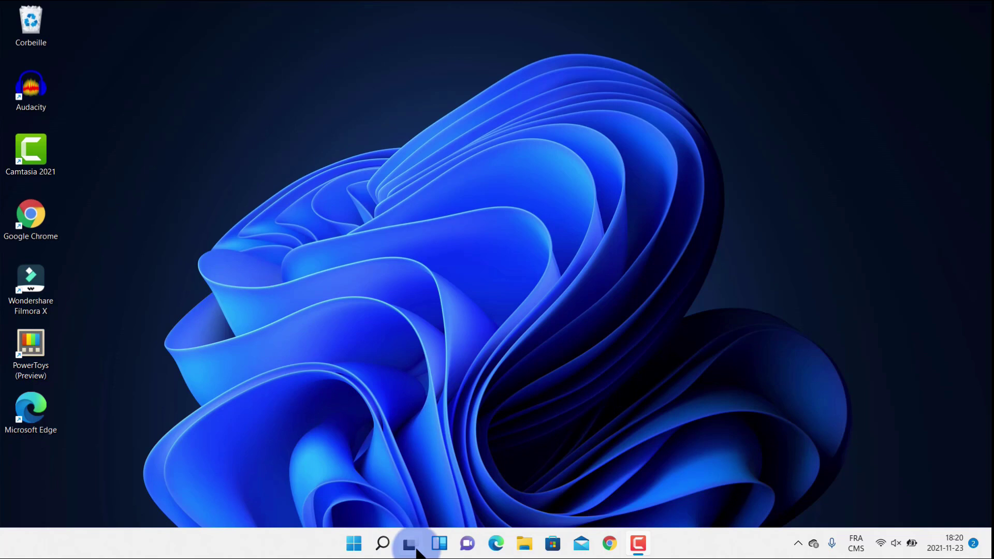
- Set the Québec Test desktop's background to the recent blue gradient image with the fleur-de-lis, and close the settings
mouse_move(413, 543)
right_click(418, 445)
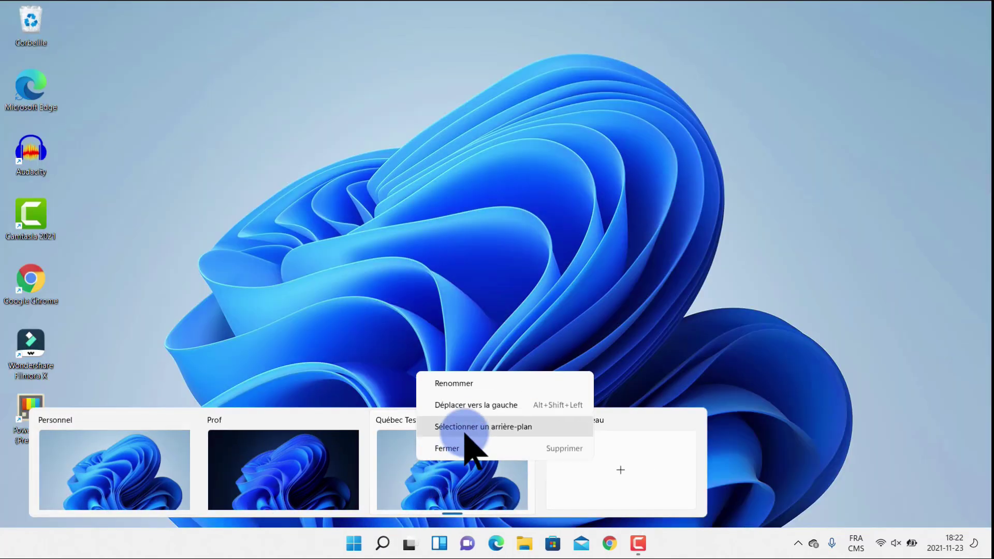
click(465, 428)
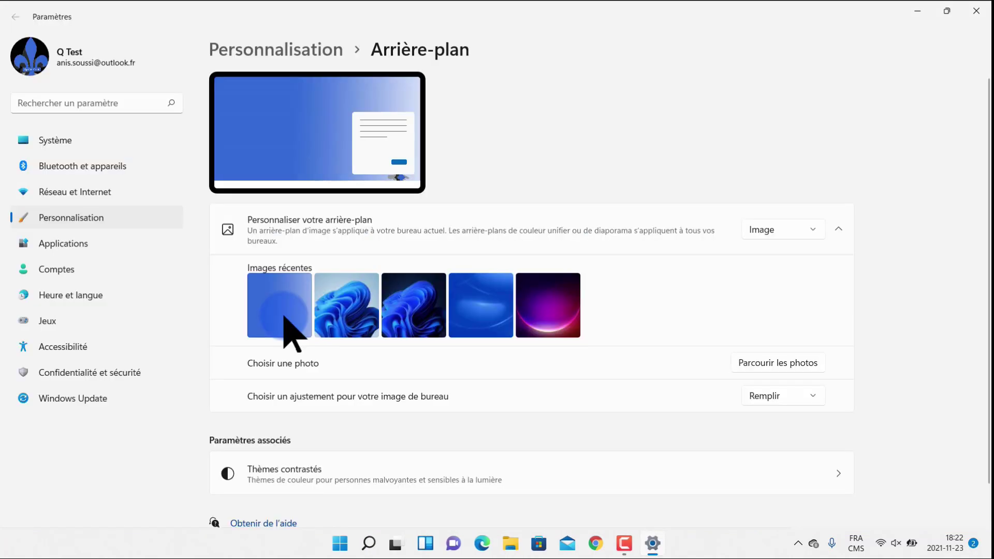
click(283, 317)
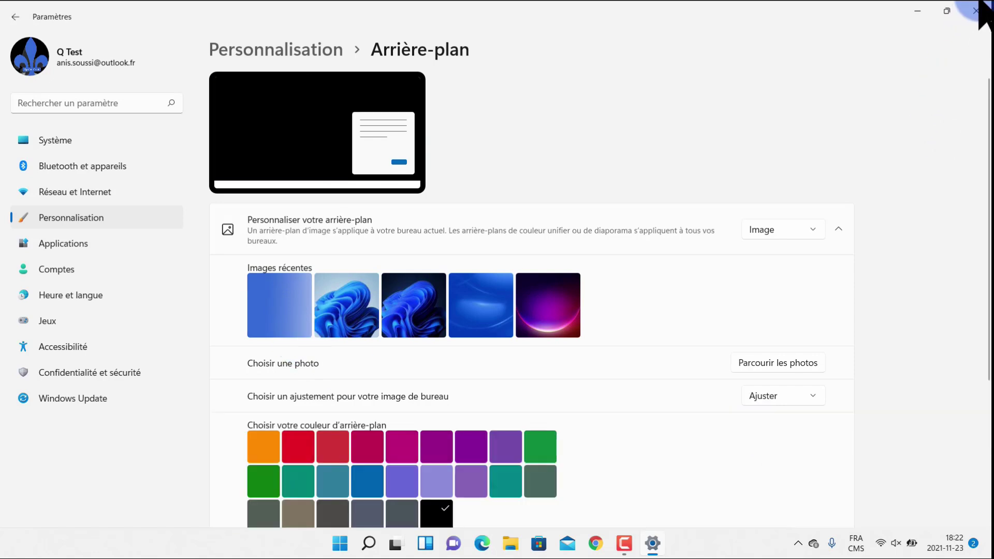
click(981, 8)
- Review the virtual desktops in Task View and move the Québec Test desktop one place to the left
mouse_move(411, 546)
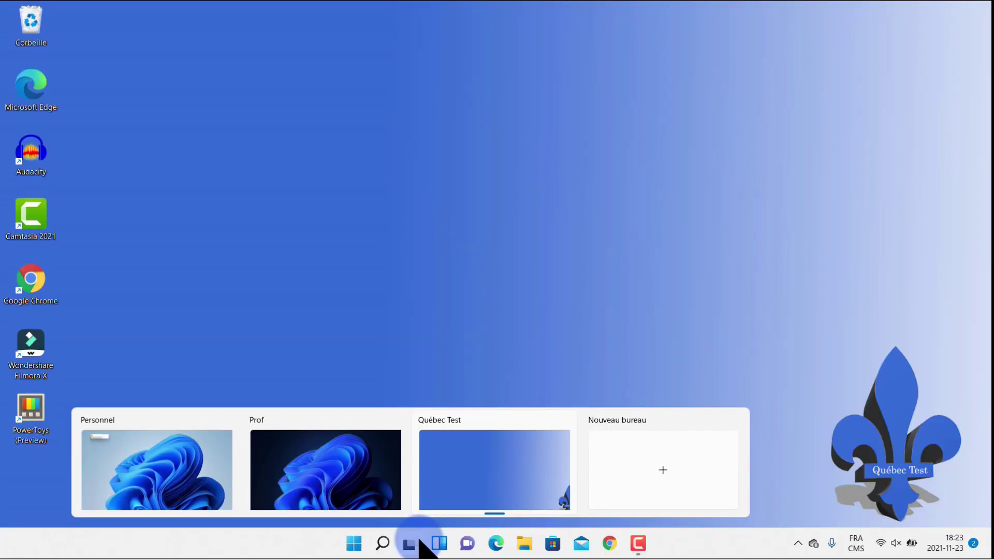
click(421, 543)
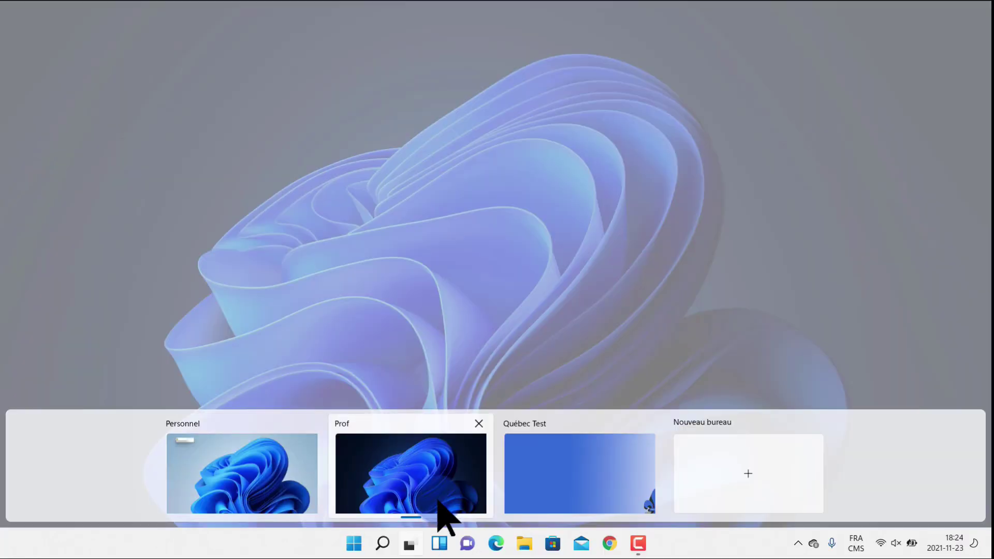
right_click(564, 459)
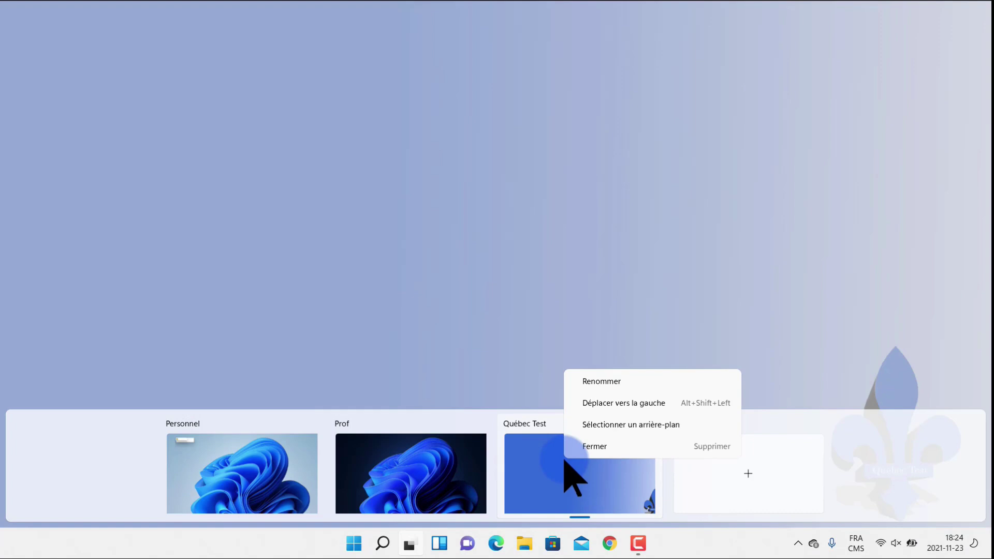
click(647, 409)
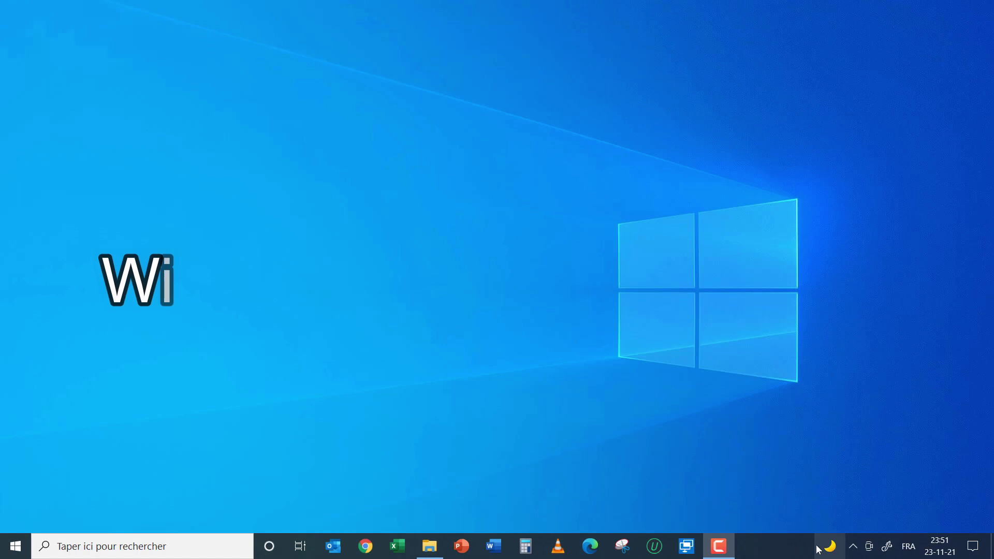
- On the Windows 10 desktop, show the news and weather feed and look through its articles
mouse_move(818, 550)
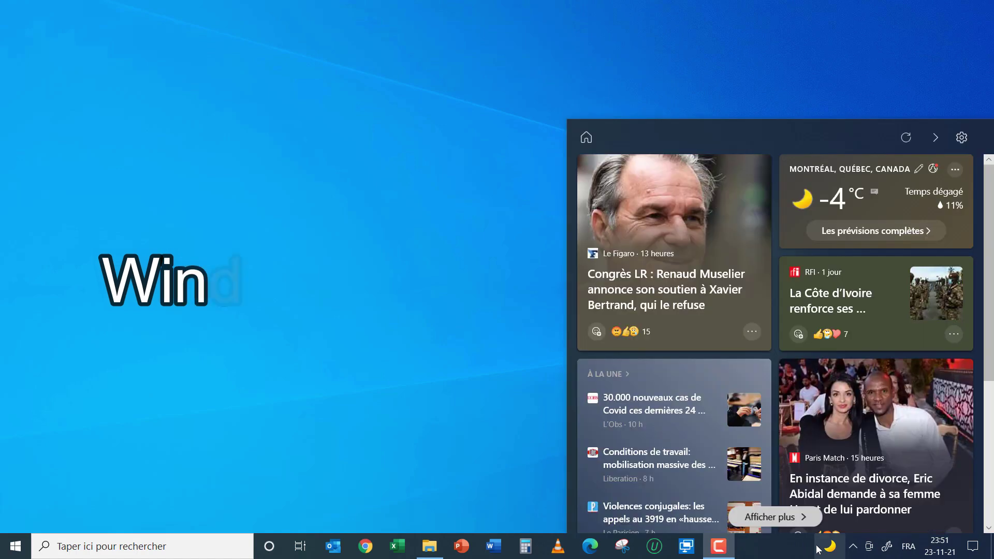
scroll(703, 426, down, 2)
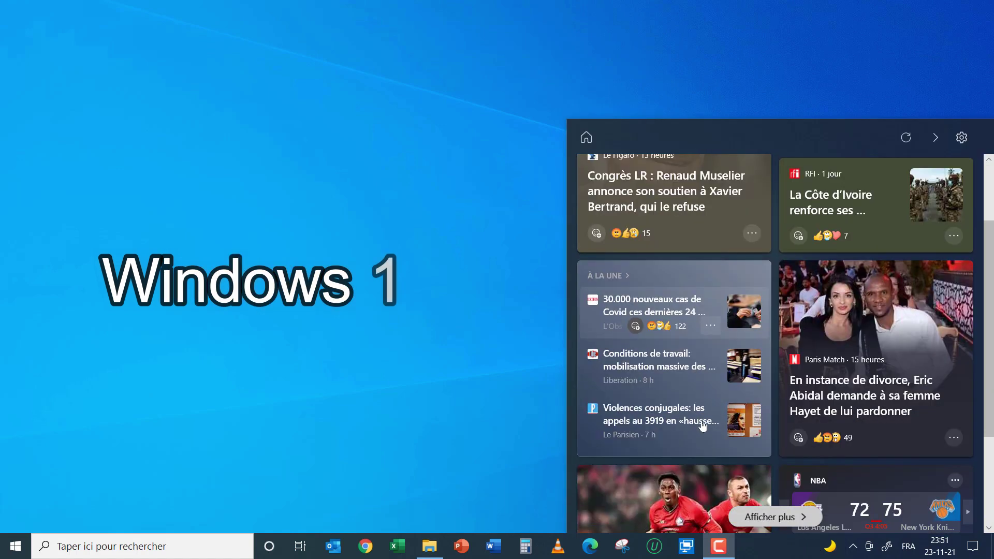
scroll(702, 426, down, 8)
scroll(702, 425, up, 10)
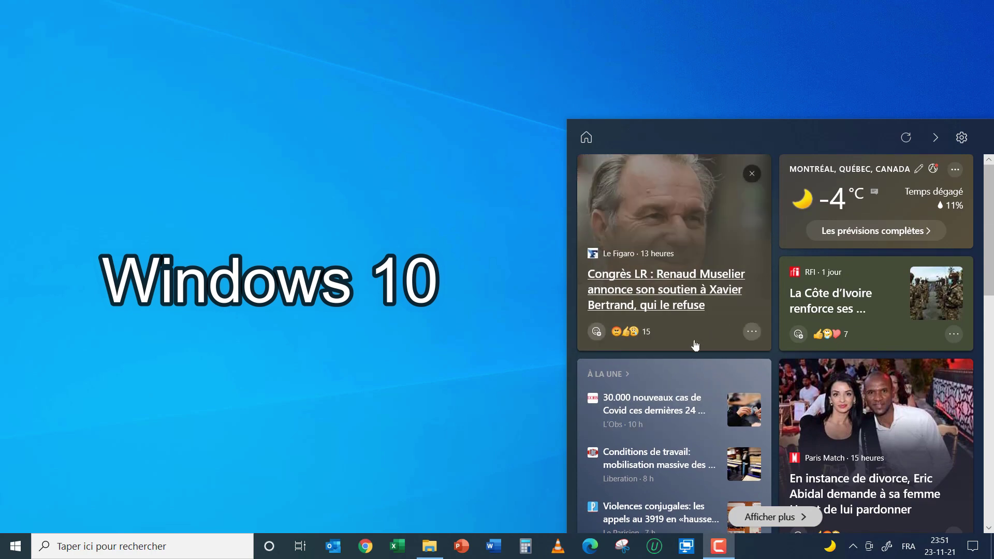
- Look once more through the article cards of the Windows 10 news and weather feed, and close the feed
scroll(691, 347, down, 5)
scroll(676, 357, up, 4)
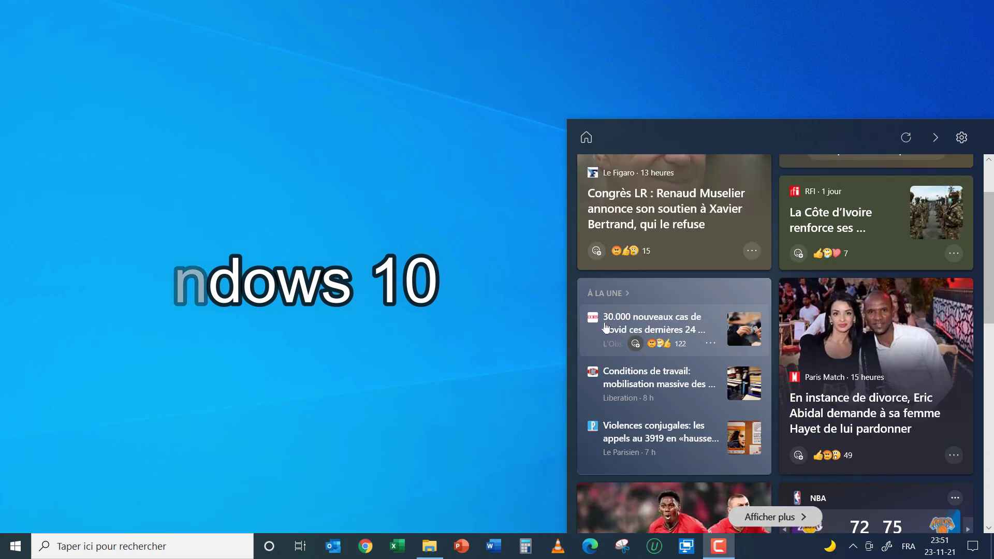
click(422, 308)
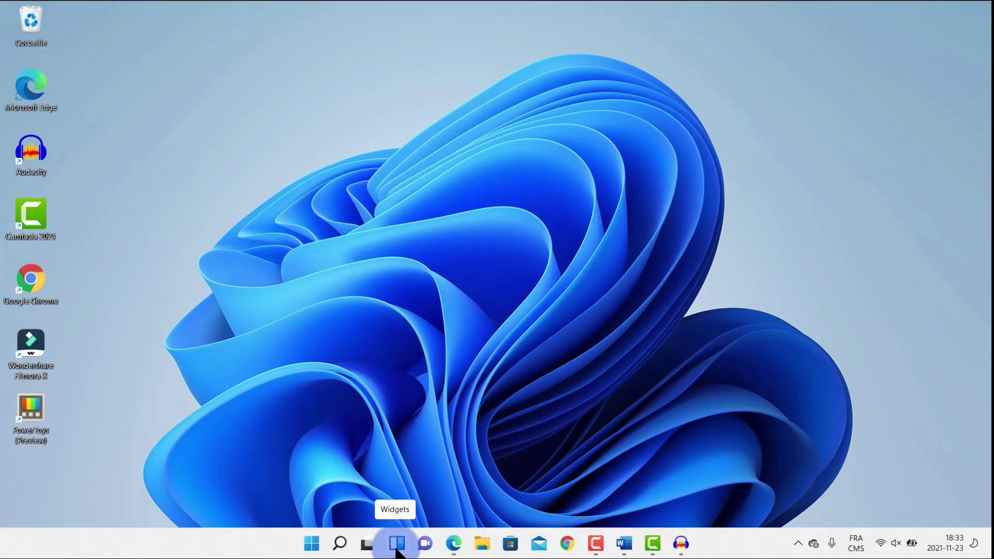
- On the Windows 11 desktop, open the Widgets board and examine its sports, stocks, weather and photos widgets
click(396, 543)
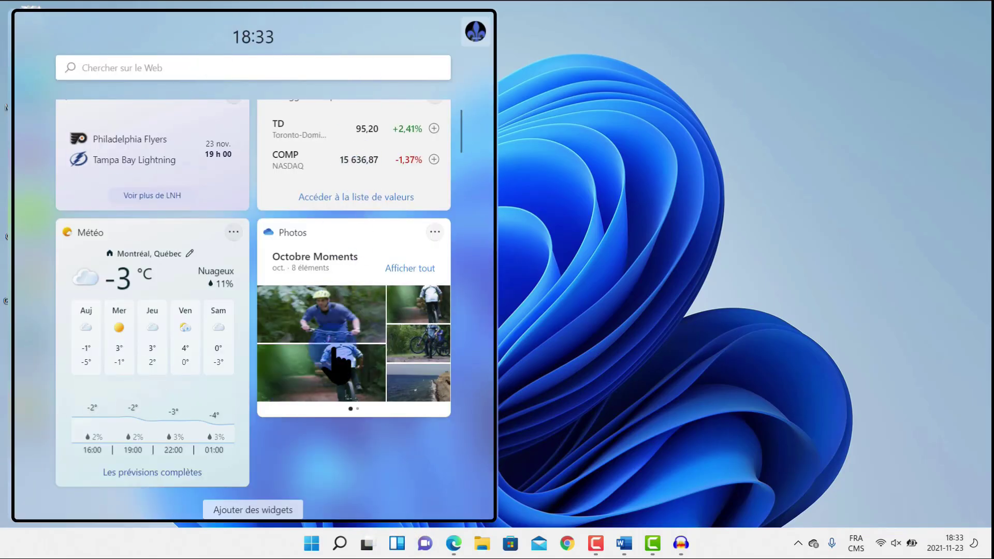
click(284, 117)
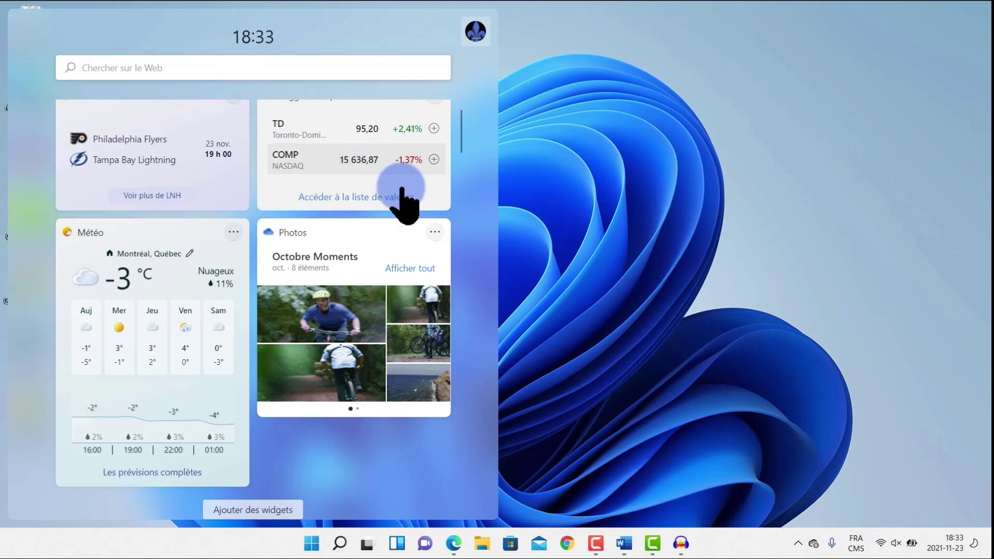
mouse_move(311, 383)
scroll(347, 171, up, 1)
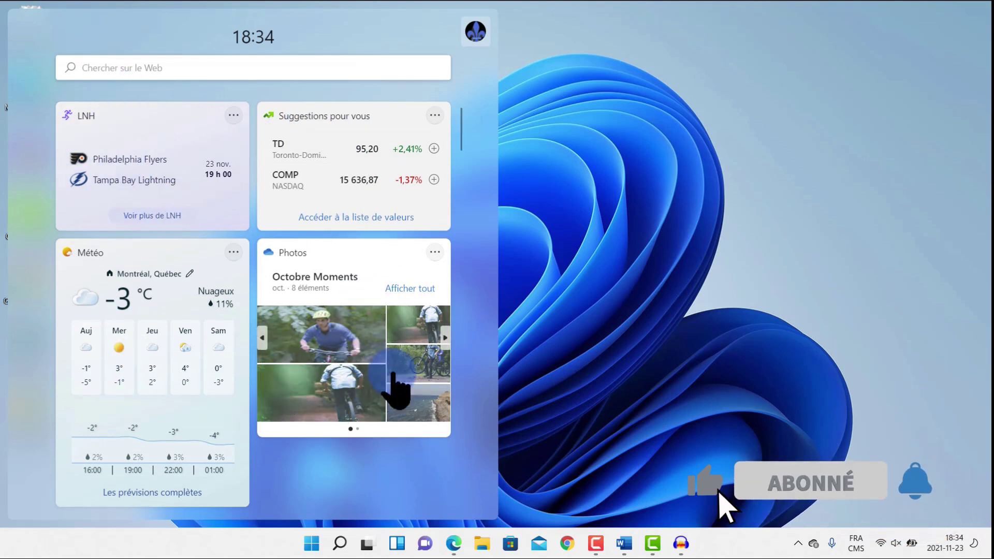
- Reduce the Météo widget to a smaller size and add the Divertissement widget to the board
click(233, 252)
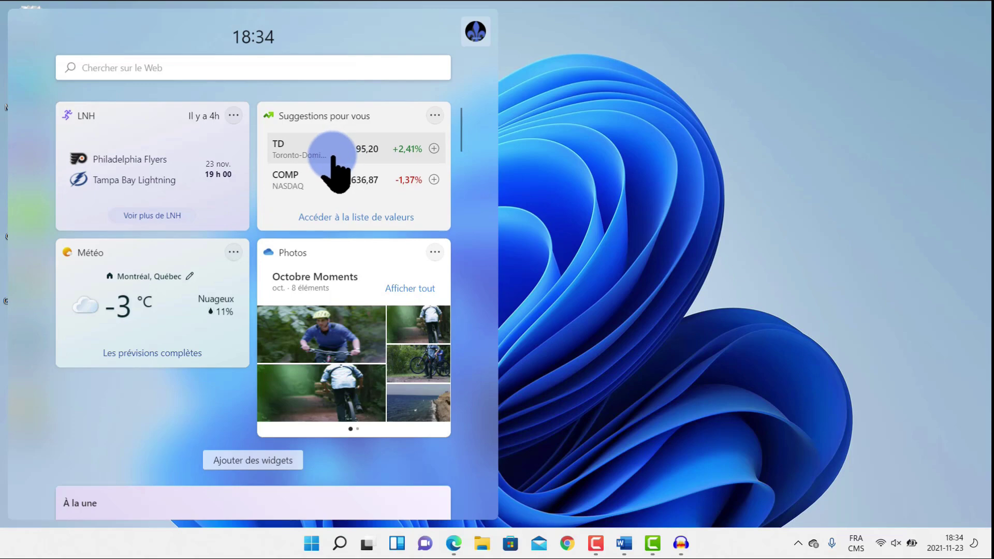
scroll(337, 176, down, 1)
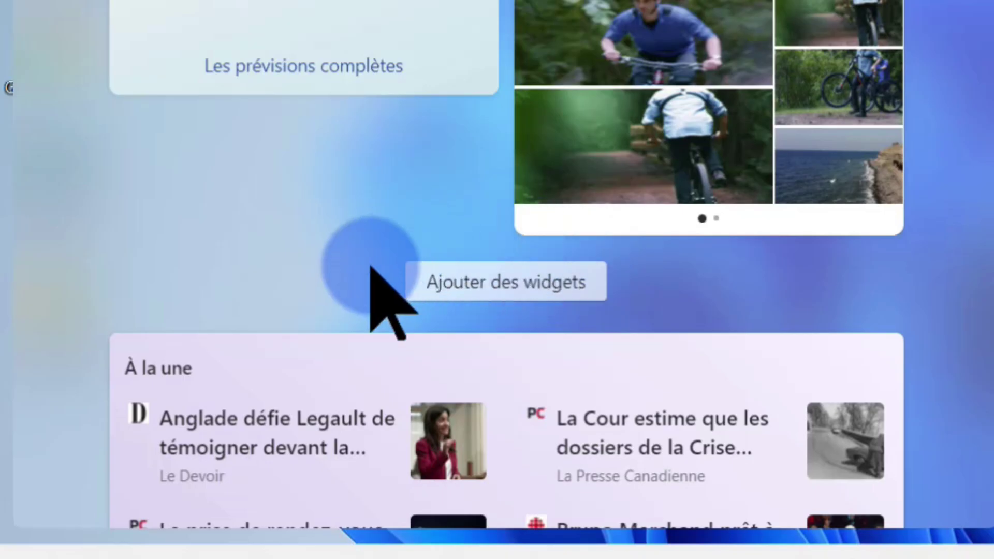
click(522, 294)
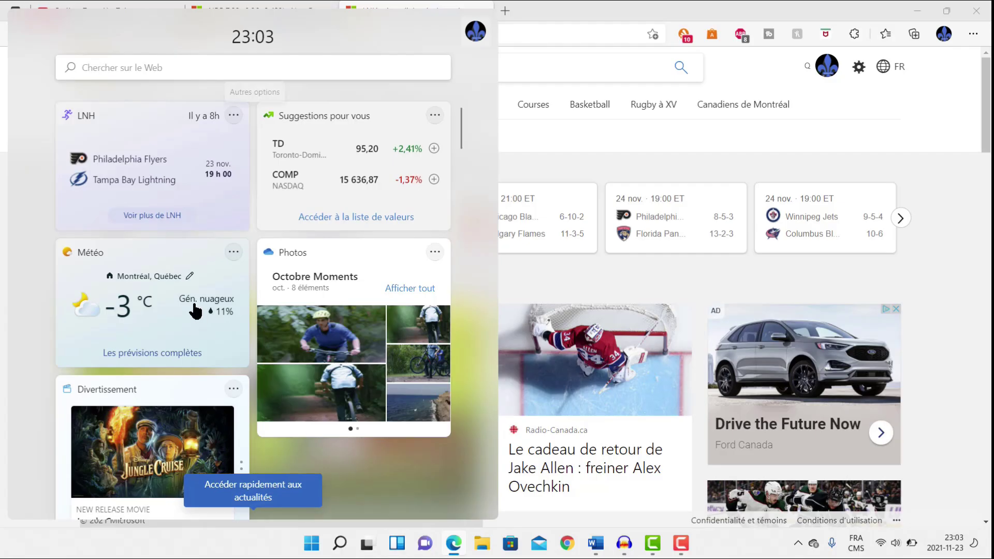
- Examine the Divertissement widget and page through its movie suggestions
scroll(188, 309, down, 5)
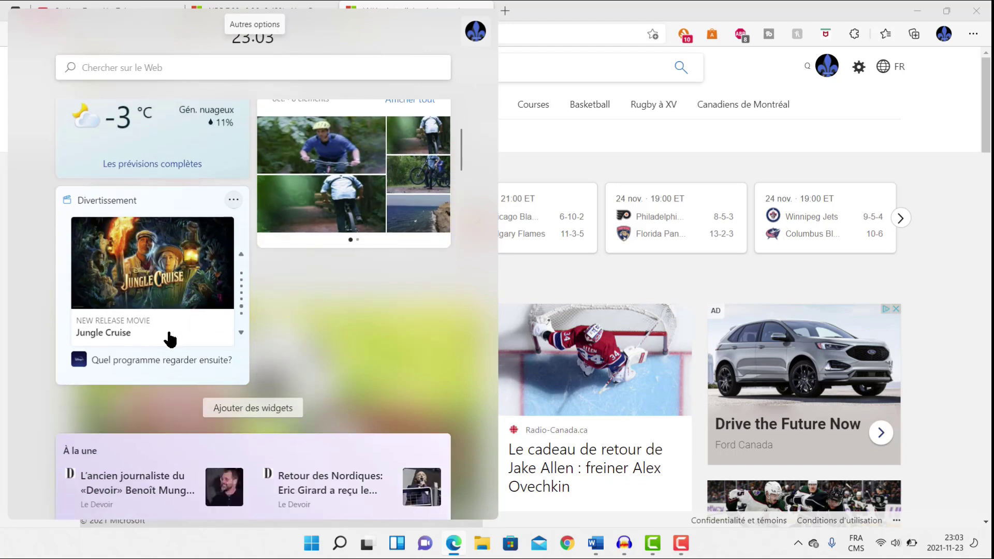
scroll(171, 342, down, 1)
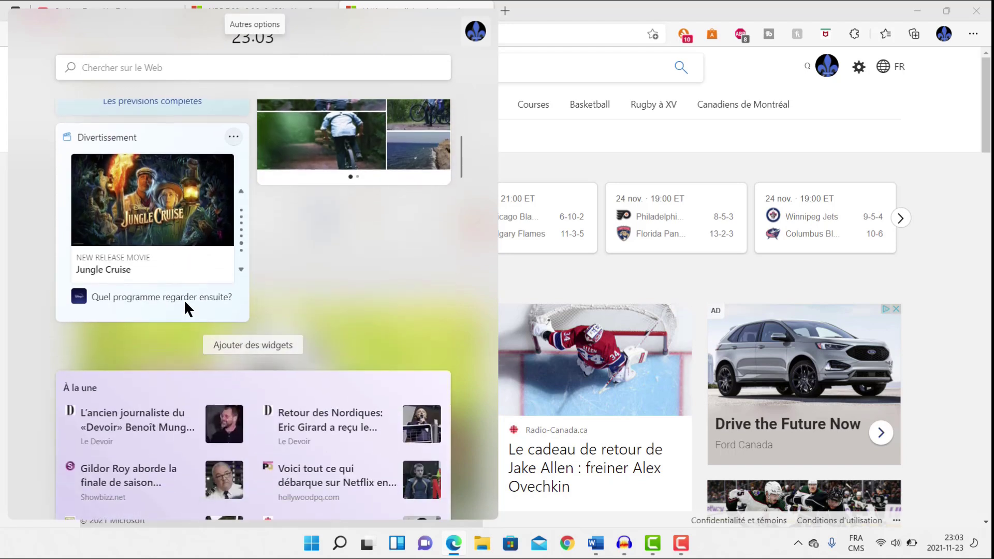
scroll(262, 229, down, 1)
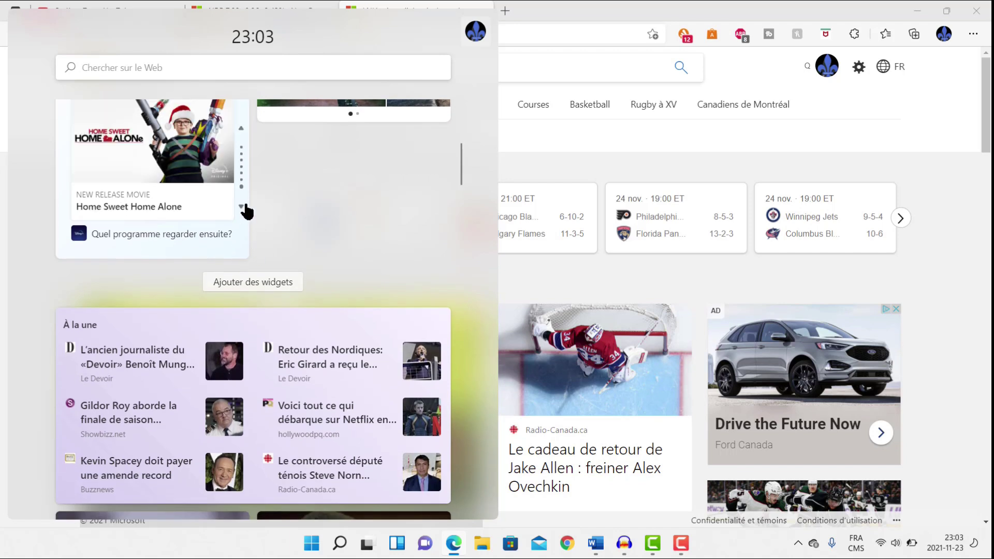
scroll(246, 212, up, 2)
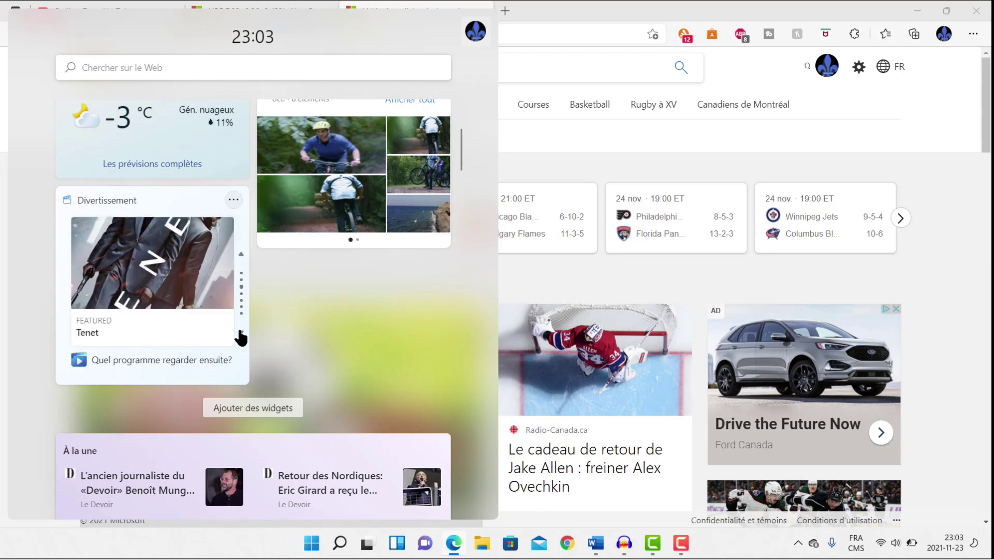
click(239, 336)
scroll(278, 331, down, 2)
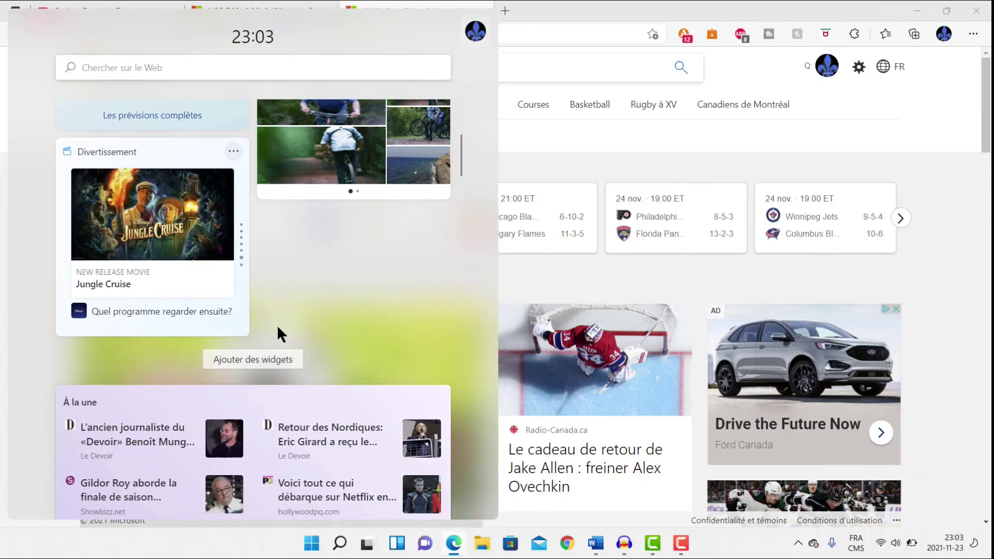
- Browse the À la une headlines and news articles below the widgets, return to the first widgets, and close the board
scroll(299, 313, down, 2)
scroll(295, 336, up, 5)
scroll(292, 334, down, 2)
scroll(293, 334, down, 10)
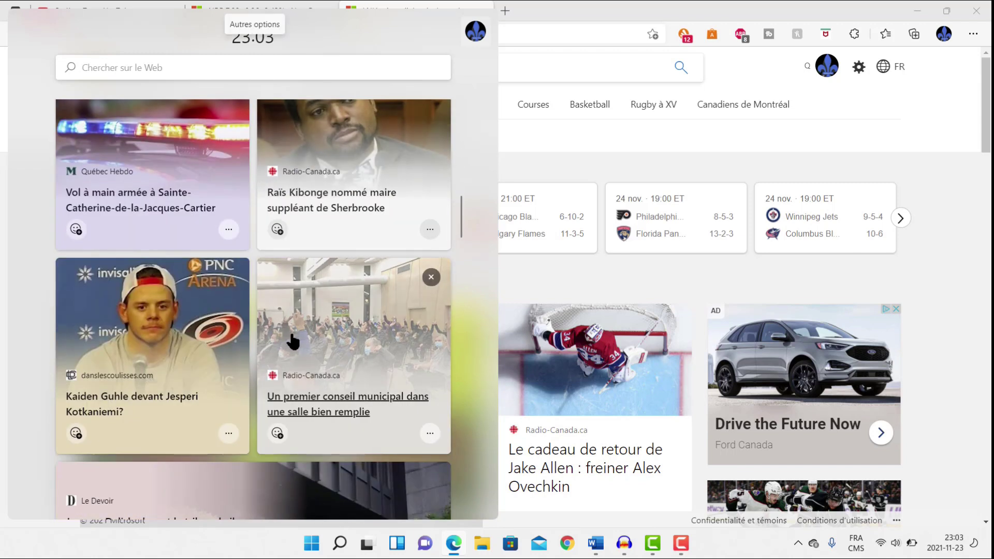
scroll(293, 341, down, 5)
scroll(290, 340, up, 5)
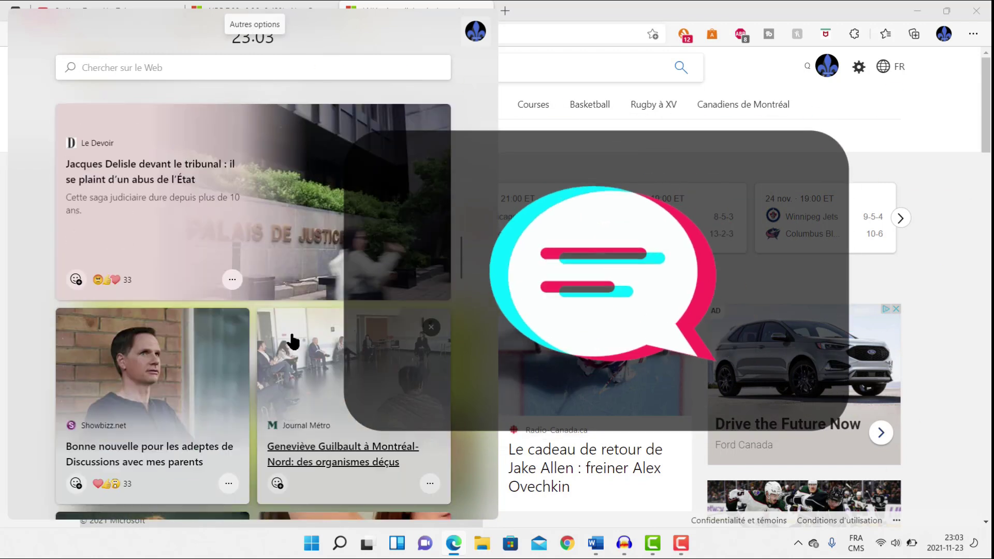
scroll(293, 341, up, 12)
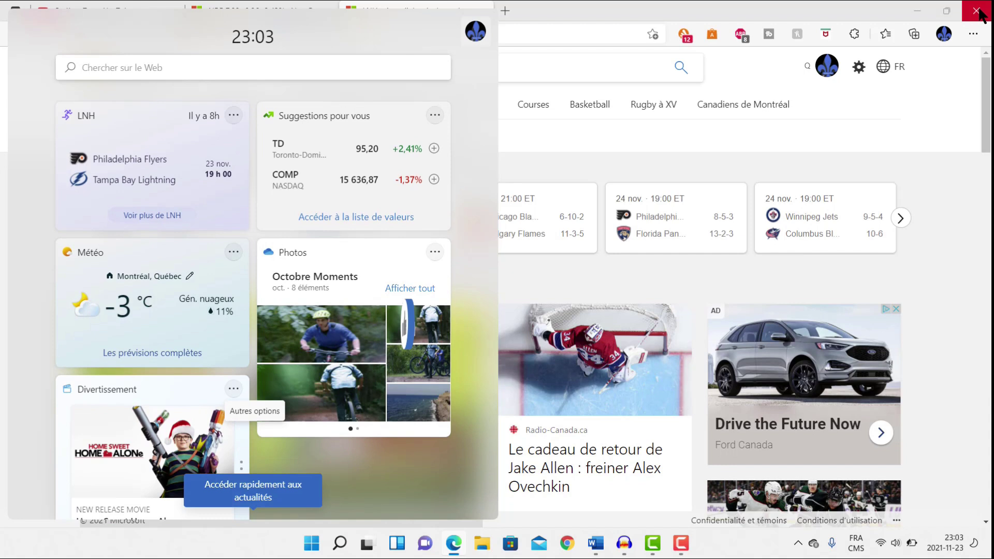
click(978, 14)
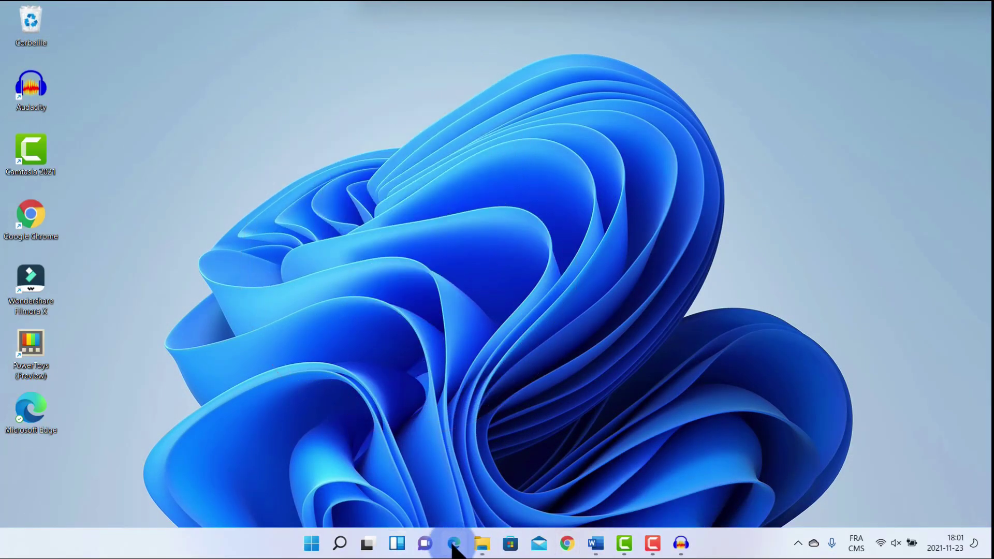
- Switch to Microsoft Edge and show the videos page of the Québec Test YouTube channel
click(454, 546)
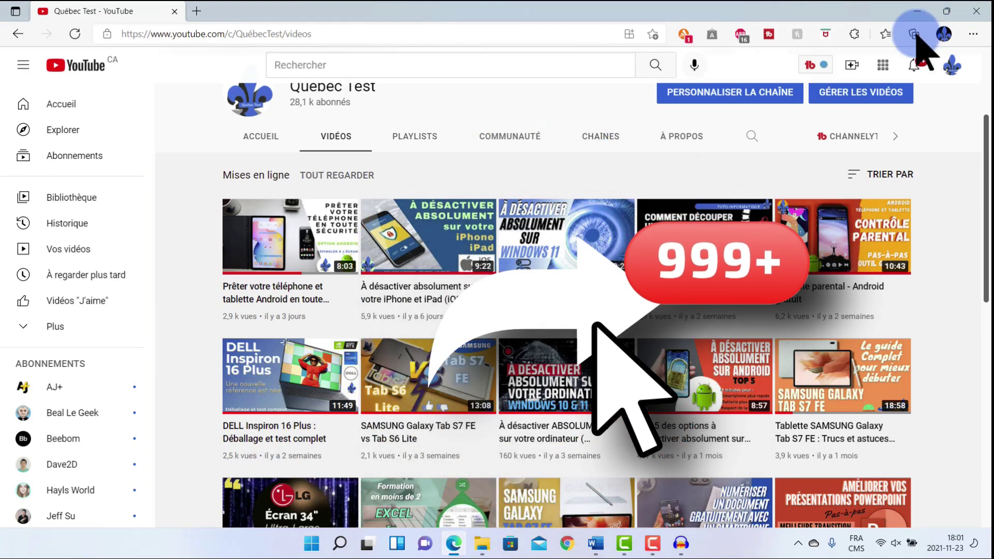
click(454, 549)
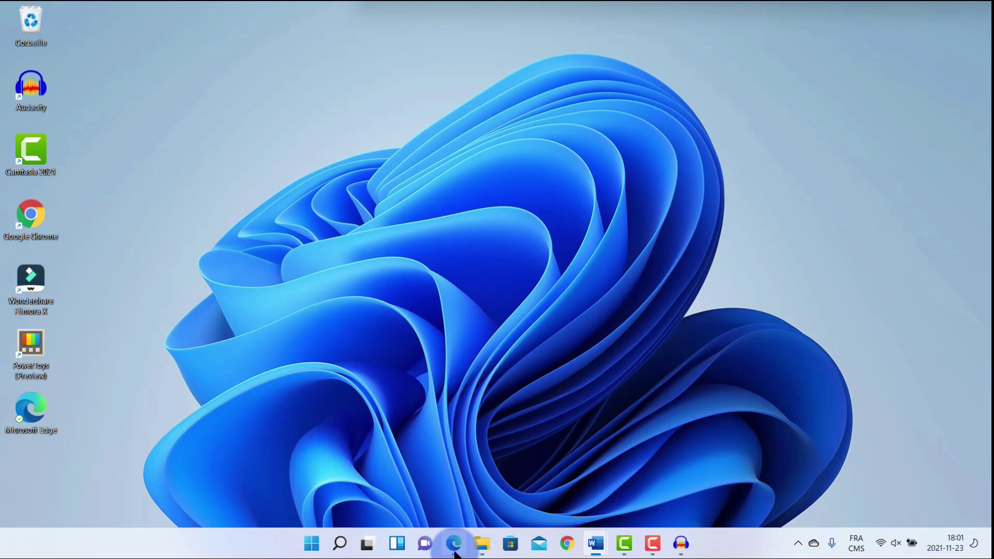